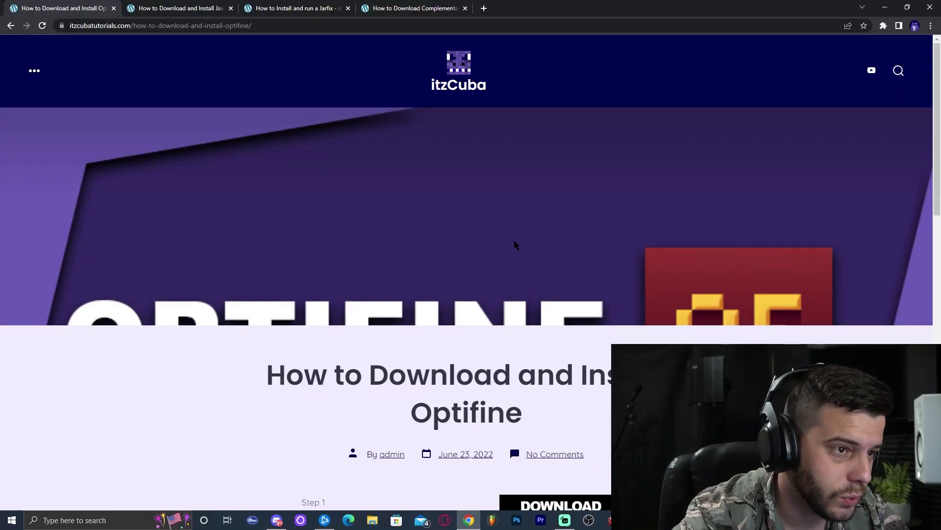
Open optifine.net/downloads in a new tab from the itzCuba article's 'Download Optifine Here' image
scroll(514, 240, "down", 4)
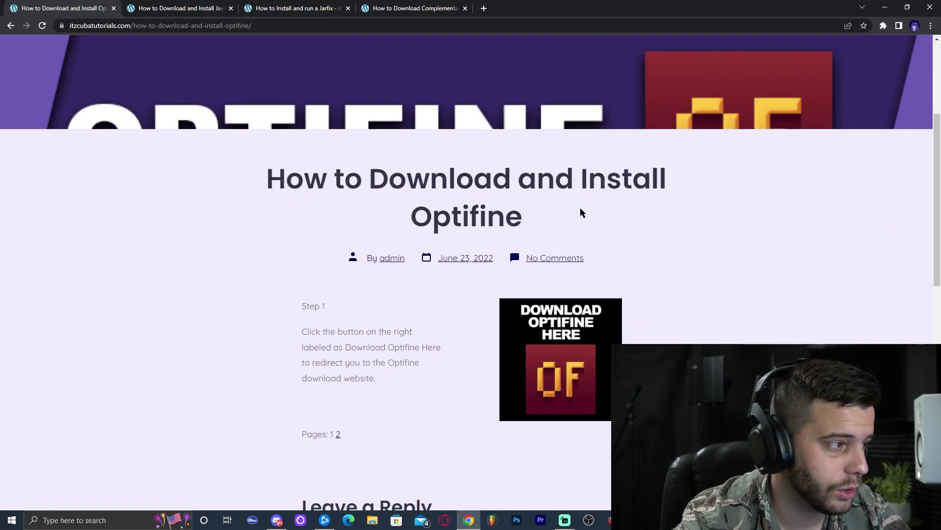
scroll(588, 201, "down", 2)
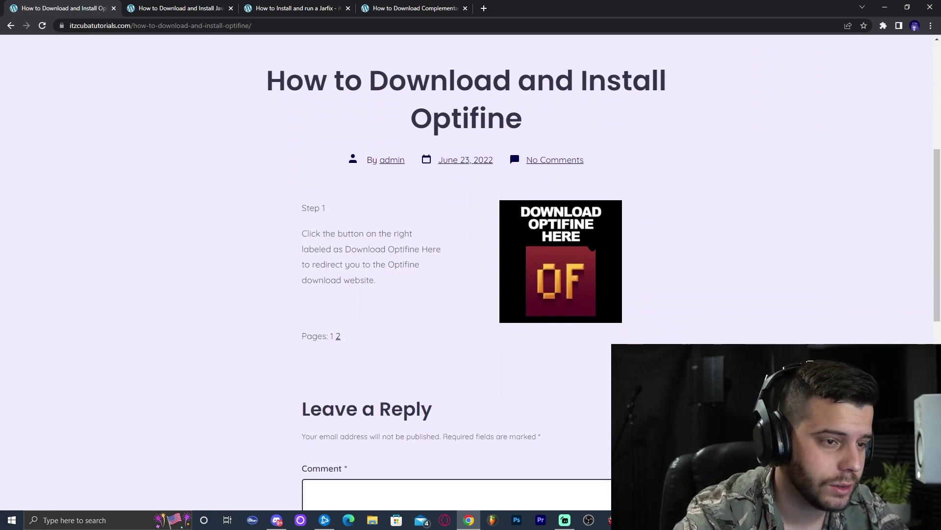
left_click(576, 237)
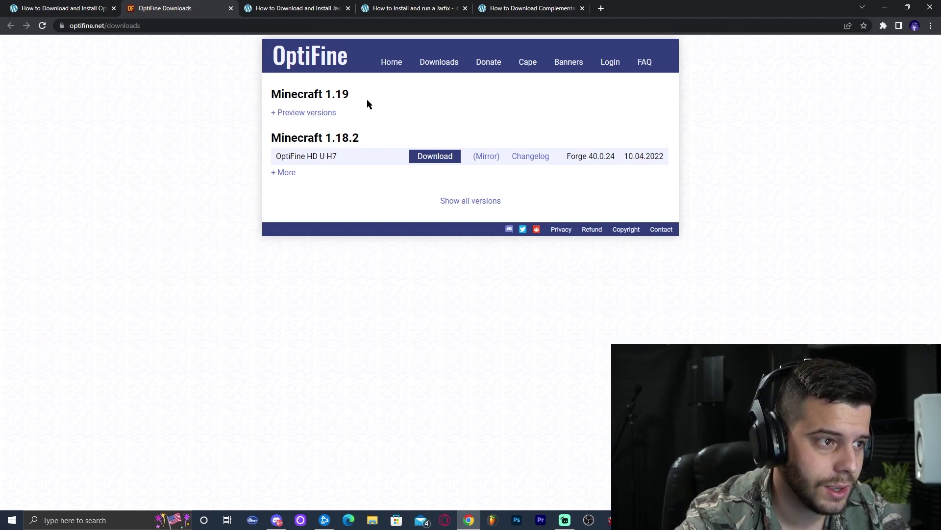
Download the preview OptiFine 1.19 HD U H8 pre1 jar, skipping past the ad page
left_click(287, 113)
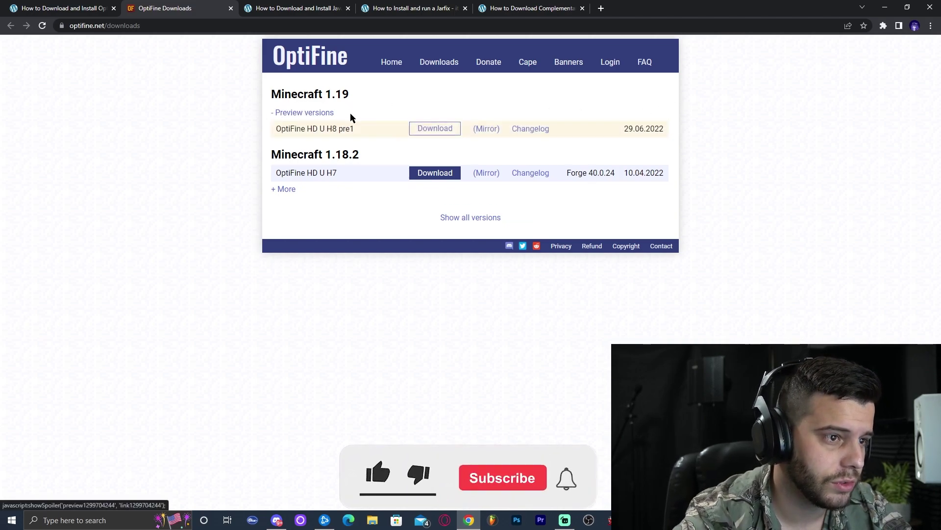
left_click_drag(355, 129, 279, 129)
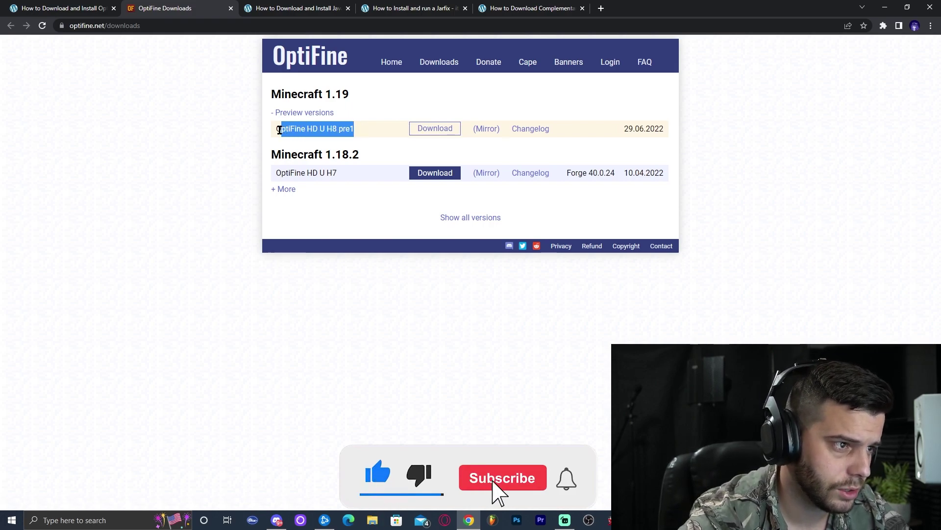
left_click(279, 129)
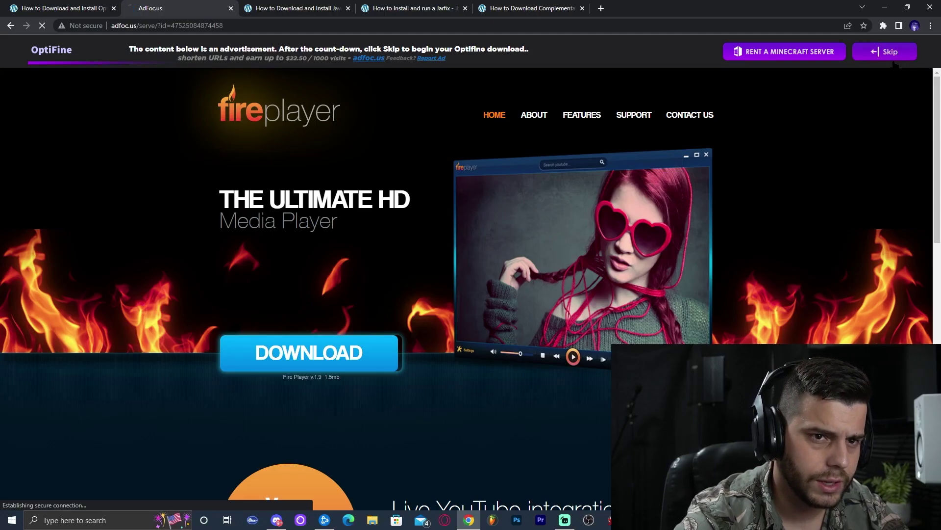
left_click(899, 55)
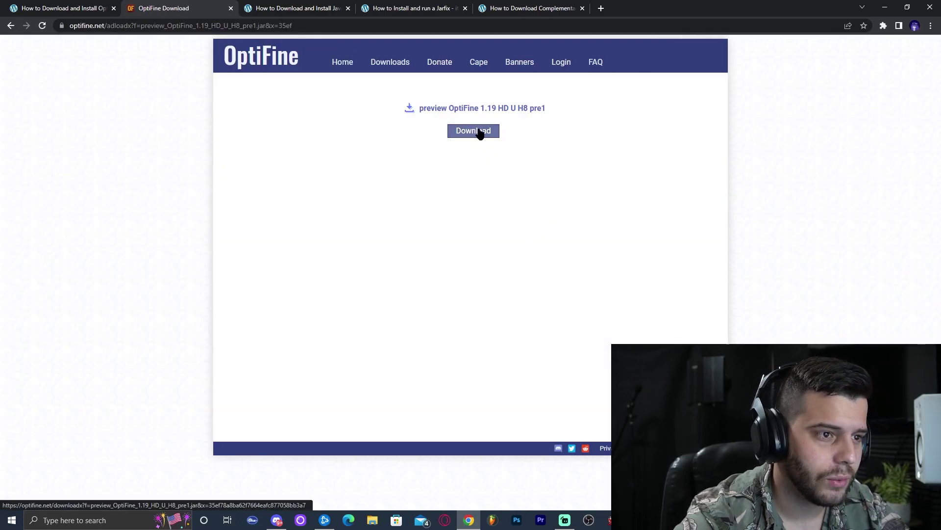
left_click(479, 131)
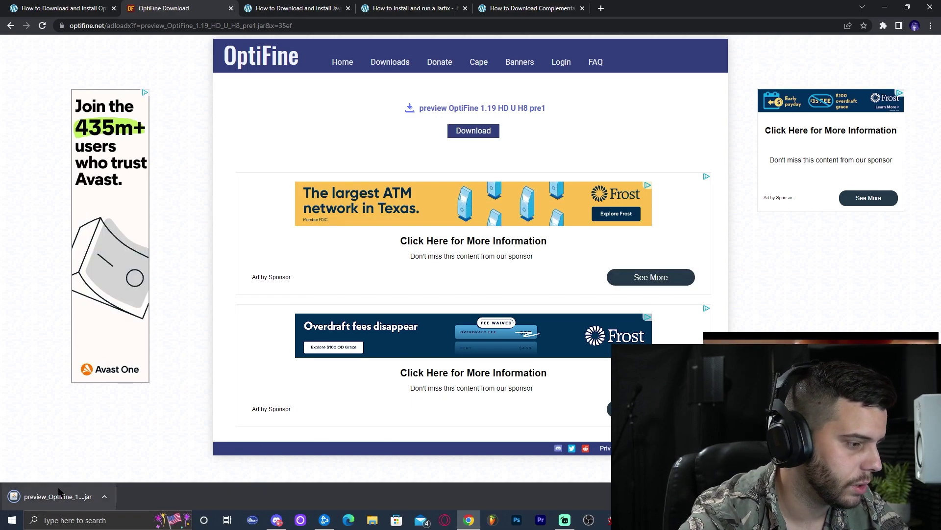
Restore down Chrome and drag the downloaded OptiFine jar onto the desktop
left_click(907, 6)
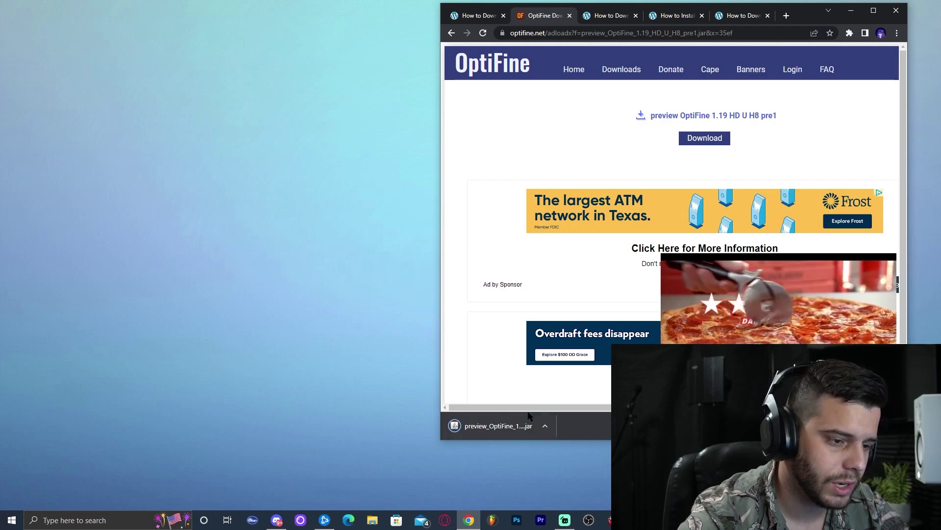
left_click_drag(504, 428, 227, 200)
left_click_drag(277, 291, 361, 195)
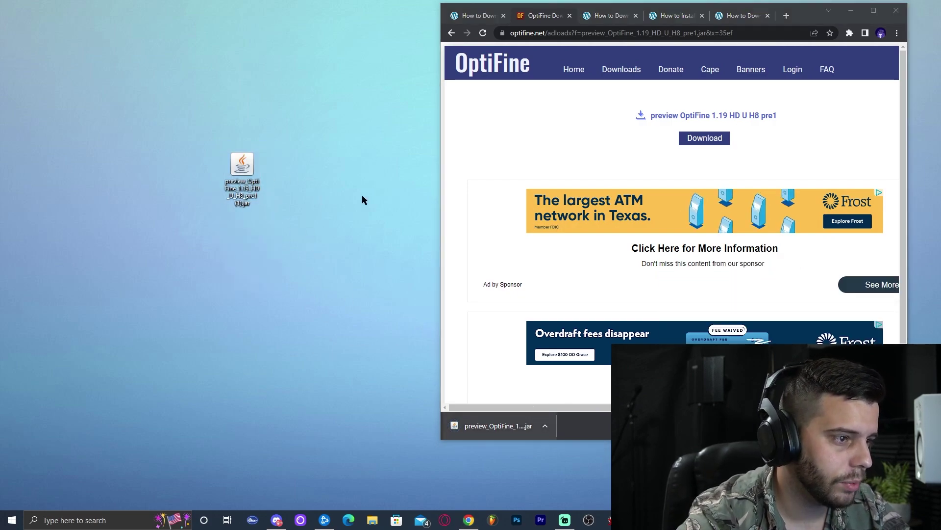
Refresh the desktop, then maximize Chrome and close the OptiFine tutorial tab
right_click(329, 158)
left_click(346, 187)
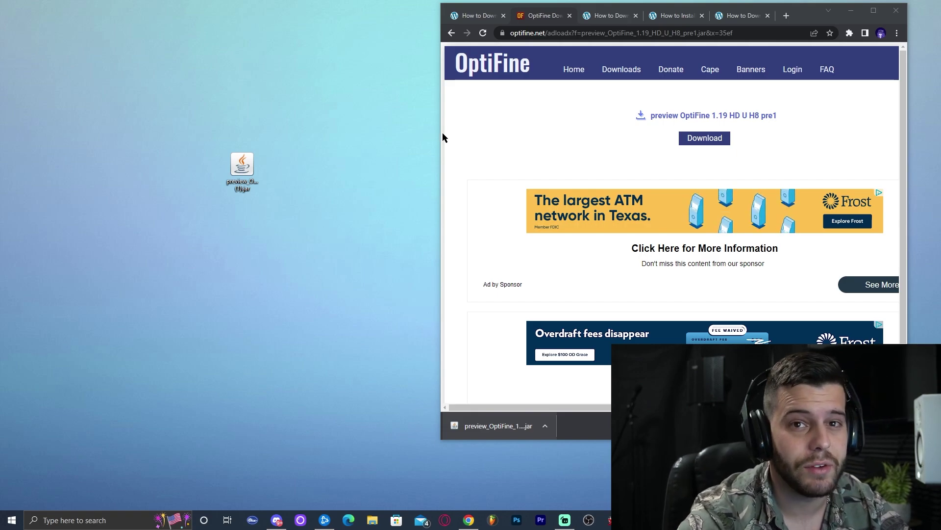
left_click(873, 11)
left_click(114, 8)
Close the OptiFine download tab and open Oracle's Java downloads page from the Java tutorial
left_click(114, 7)
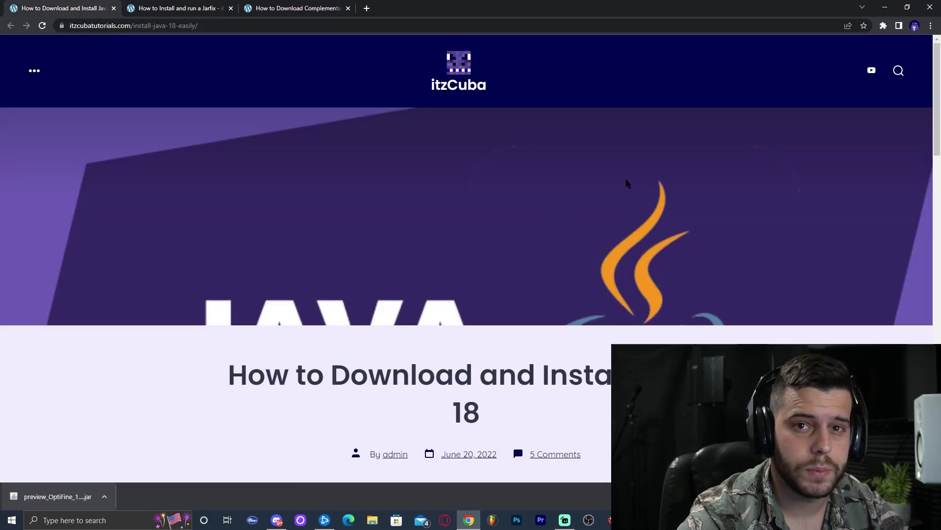
scroll(626, 179, "down", 5)
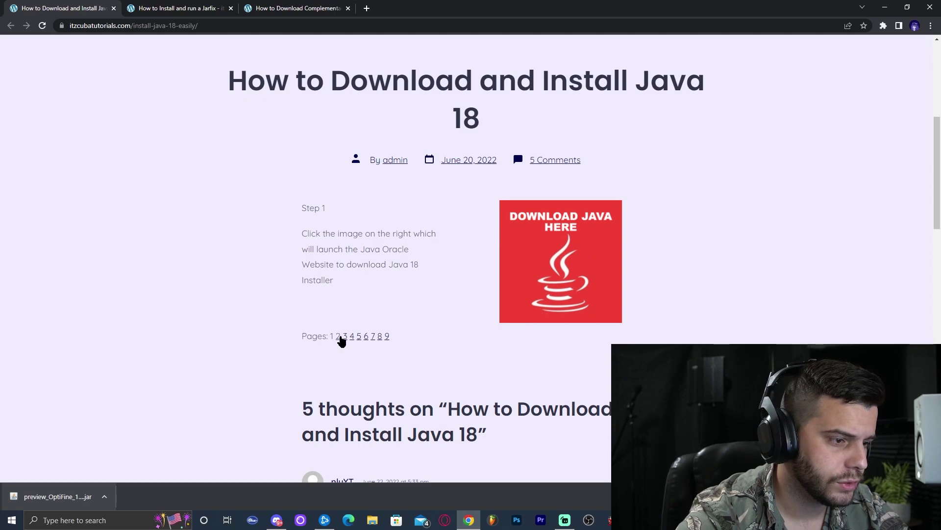
left_click(339, 337)
scroll(421, 339, "down", 7)
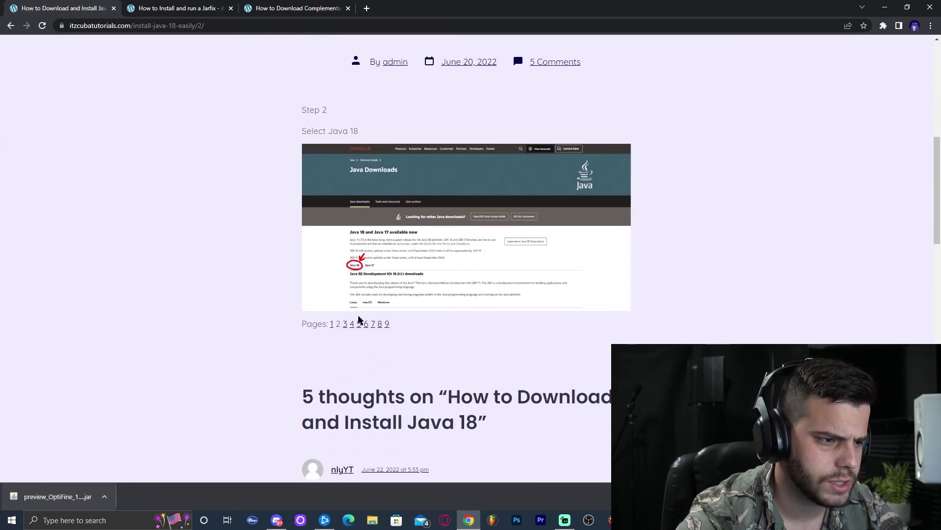
left_click(332, 324)
scroll(607, 195, "down", 5)
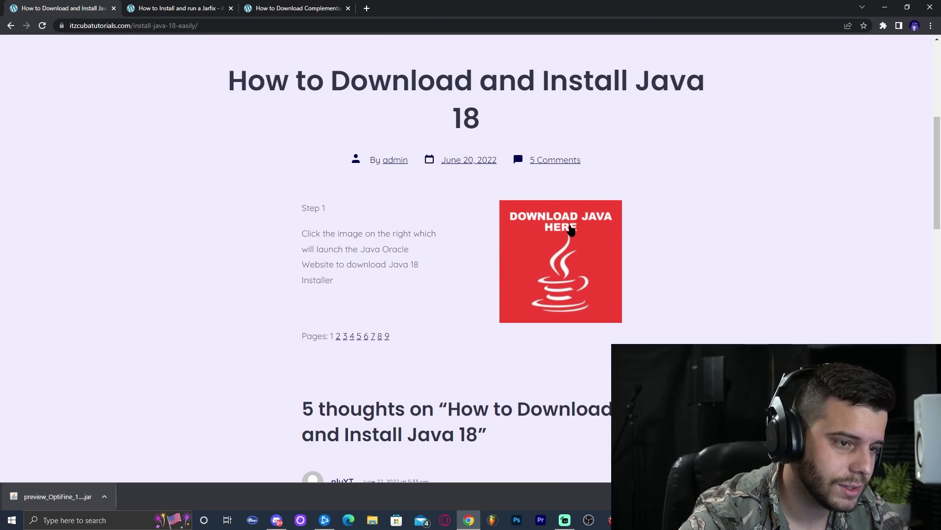
scroll(576, 235, "down", 1)
left_click(564, 198)
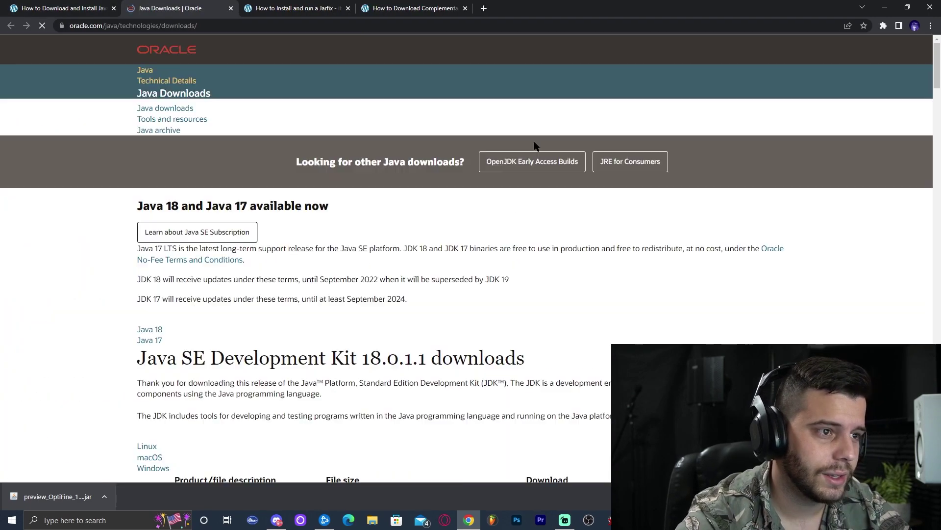
Download the JDK 18 Windows x64 Installer (jdk-18_windows-x64_bin.exe)
scroll(310, 223, "down", 2)
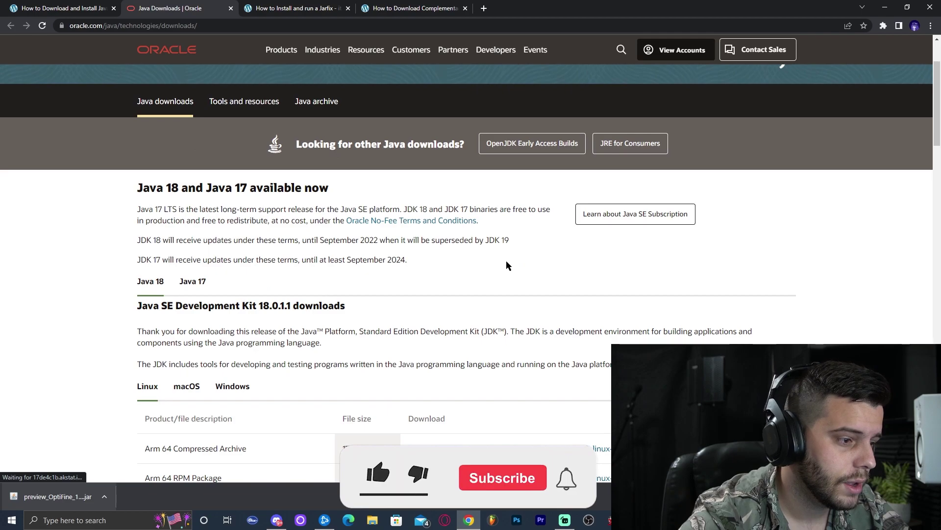
scroll(272, 230, "down", 3)
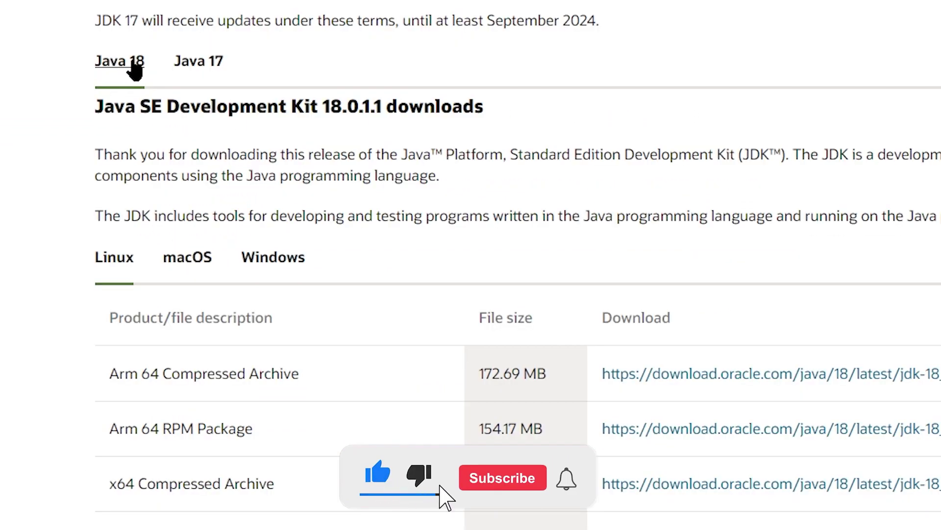
left_click(293, 258)
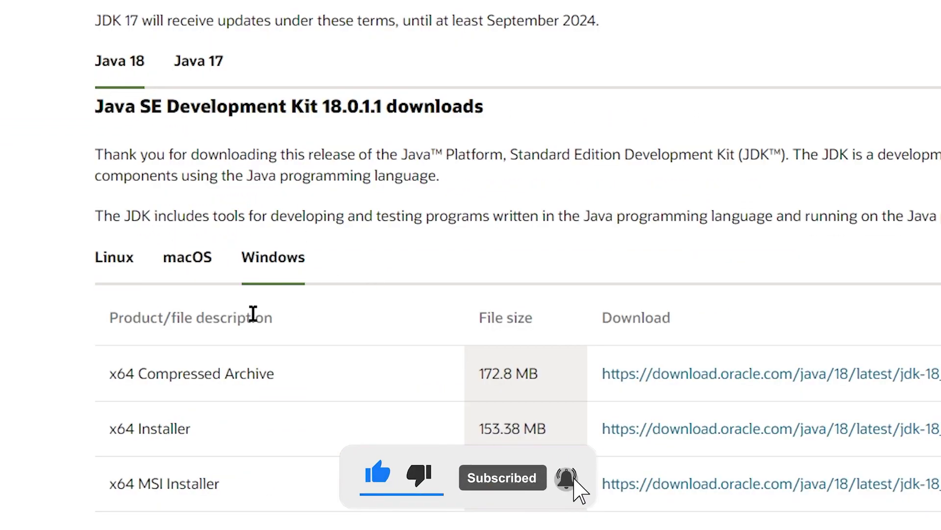
scroll(265, 319, "down", 3)
left_click_drag(188, 250, 101, 250)
left_click(177, 248)
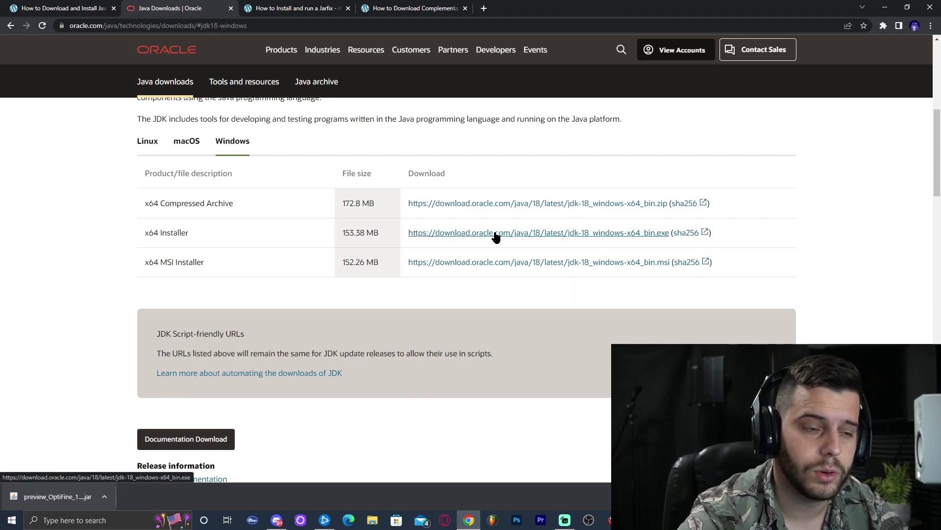
left_click(504, 240)
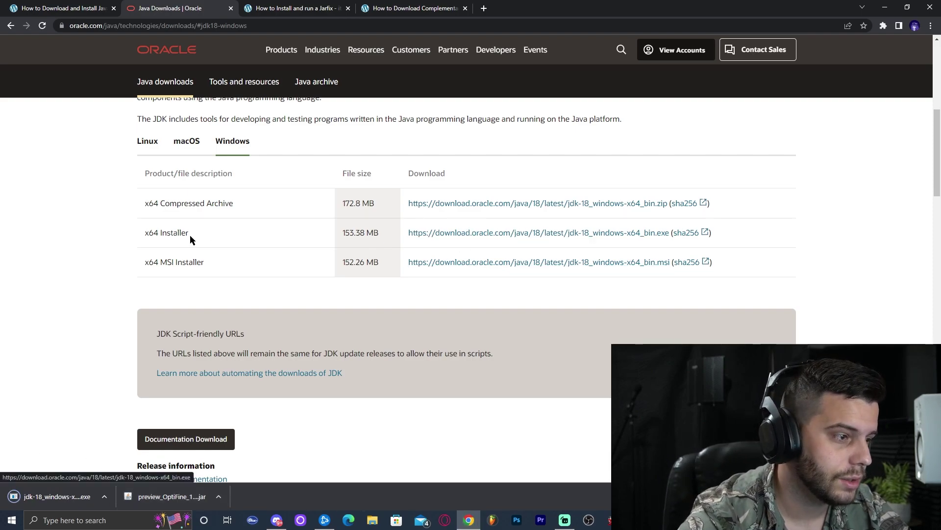
Restore down Chrome and drag the JDK 18 installer onto the desktop beside the OptiFine jar
left_click_drag(189, 234, 162, 232)
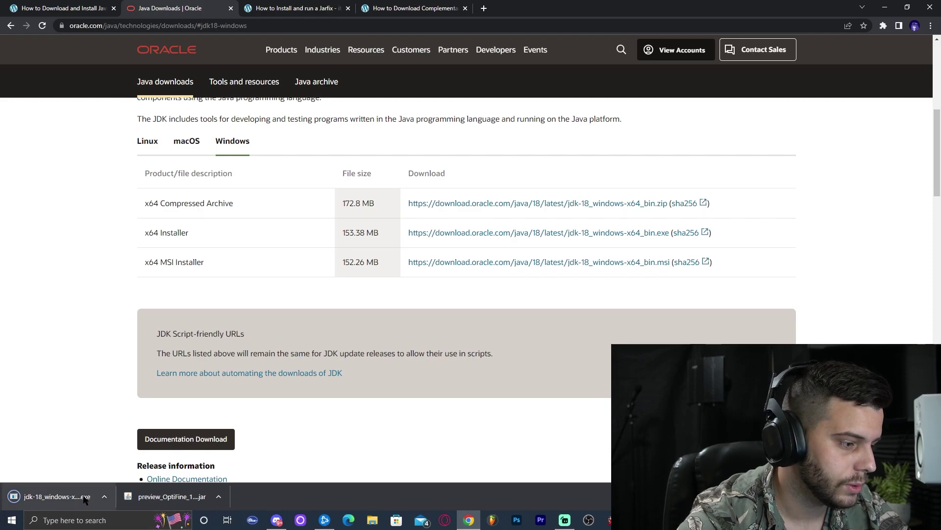
double_click(644, 12)
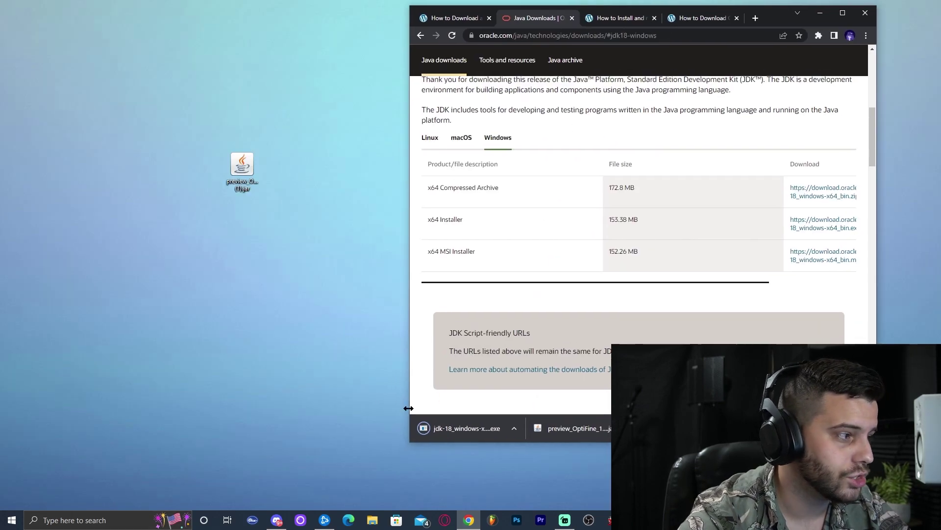
left_click(436, 432)
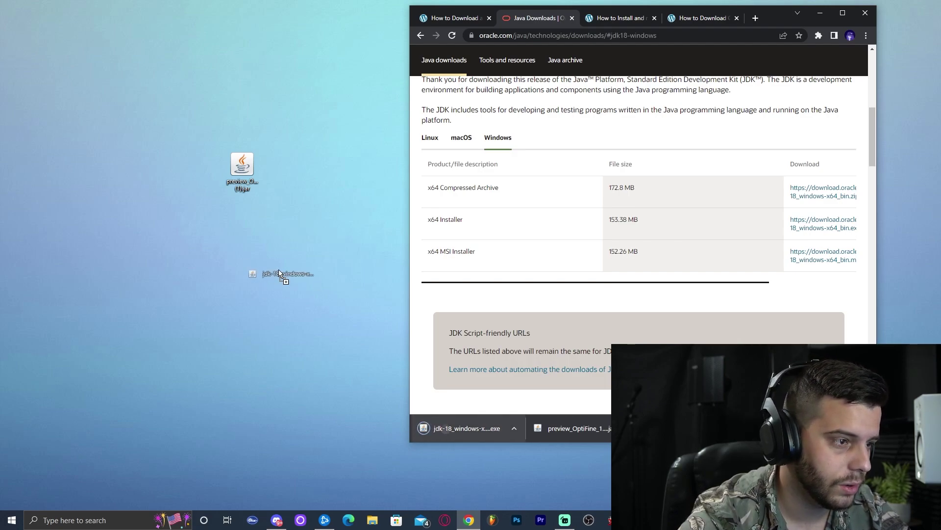
left_click_drag(279, 274, 309, 249)
Refresh the desktop icons, then maximize Chrome on the Oracle downloads page
right_click(358, 77)
left_click(382, 104)
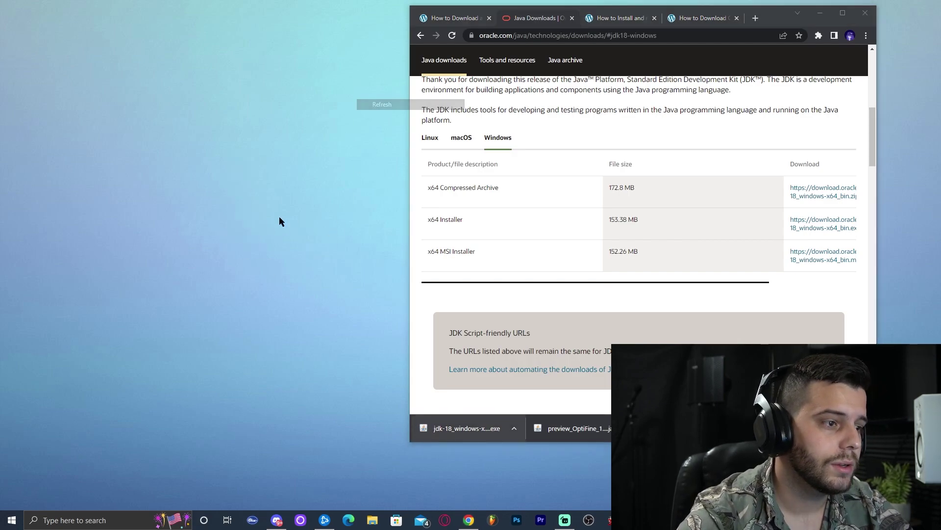
right_click(319, 172)
left_click(340, 204)
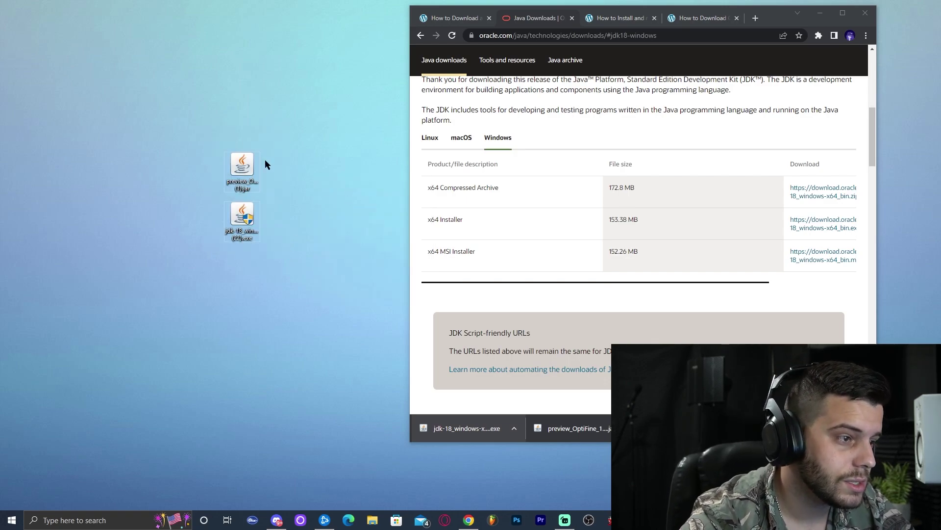
right_click(294, 176)
left_click(336, 208)
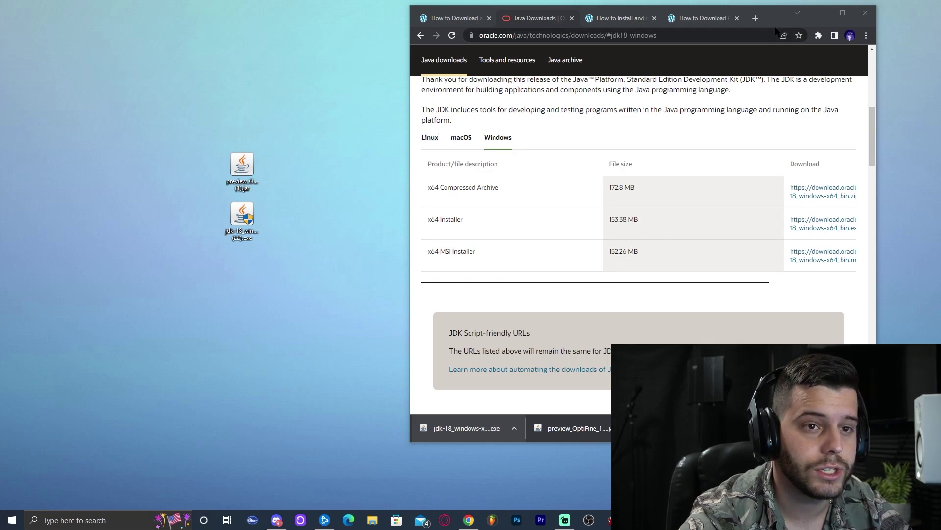
left_click(855, 14)
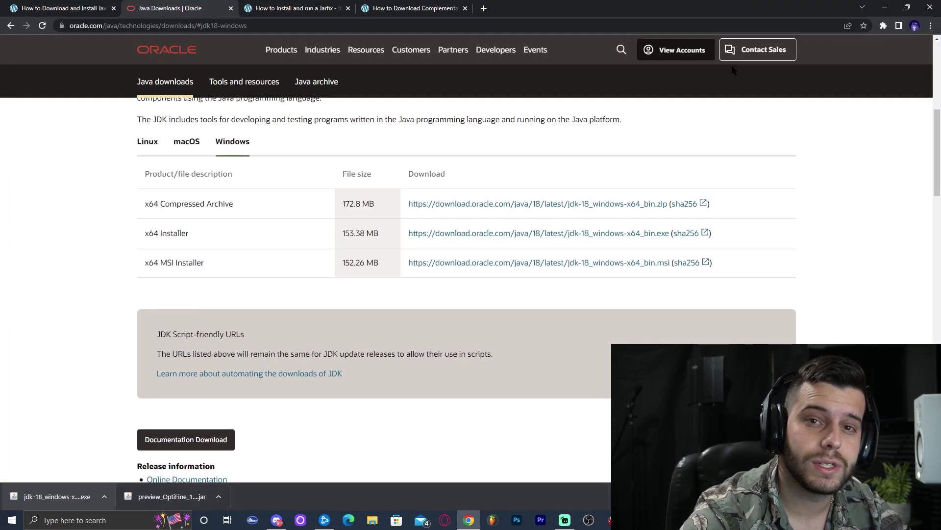
Close the Java tutorial and Oracle downloads tabs, leaving the next tutorial page
left_click(96, 8)
left_click(114, 8)
left_click(114, 9)
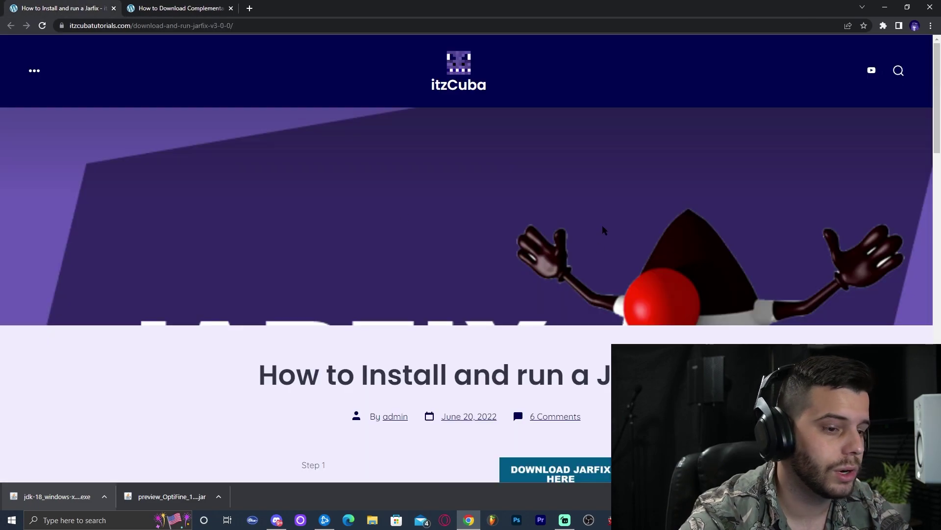
scroll(385, 140, "down", 5)
scroll(423, 255, "down", 1)
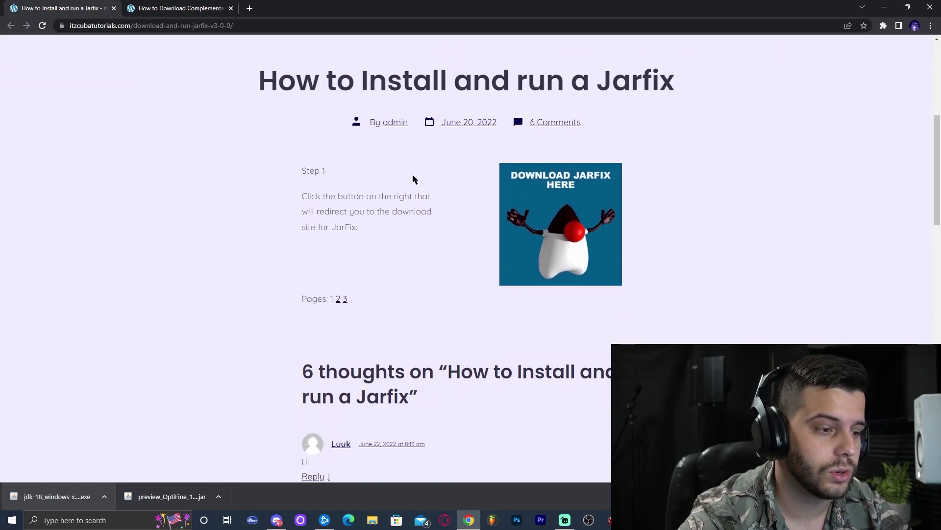
scroll(409, 195, "up", 1)
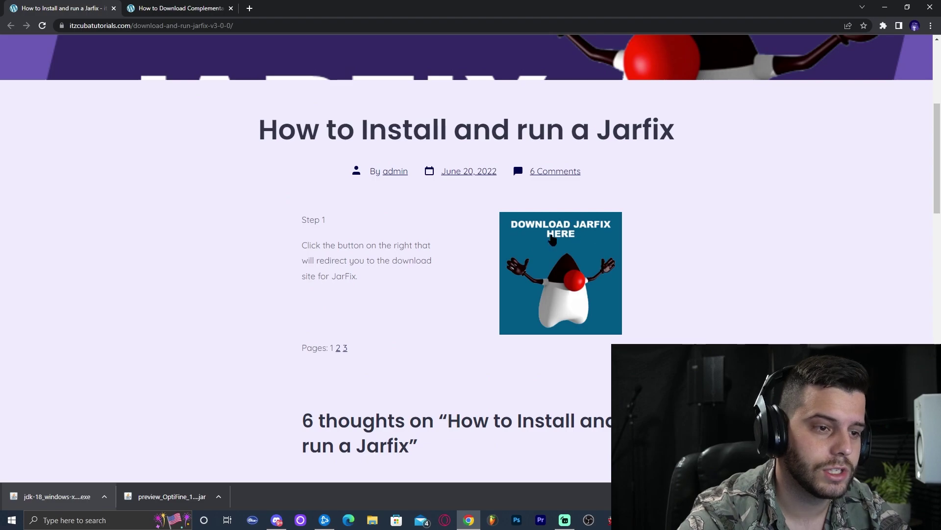
Download jarfix.exe from the Jarfix site and drag it onto the desktop
left_click(557, 253)
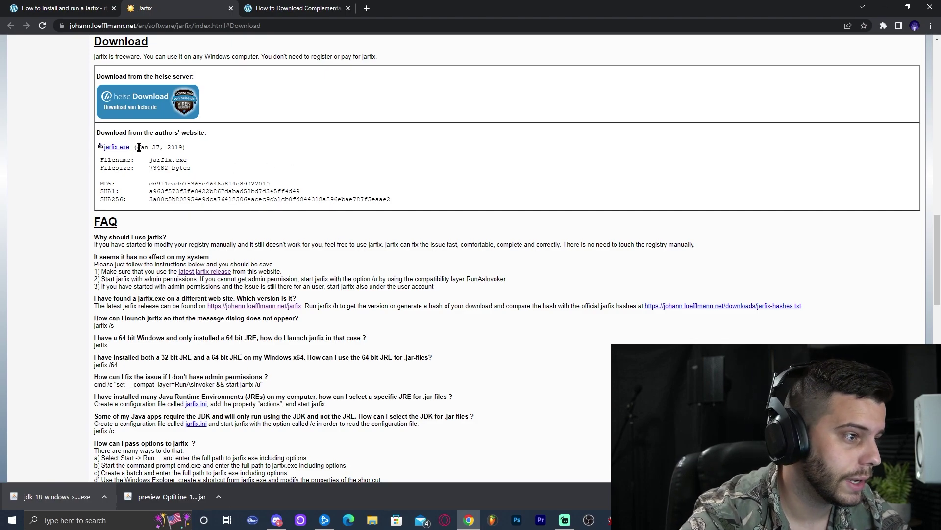
left_click_drag(142, 147, 104, 147)
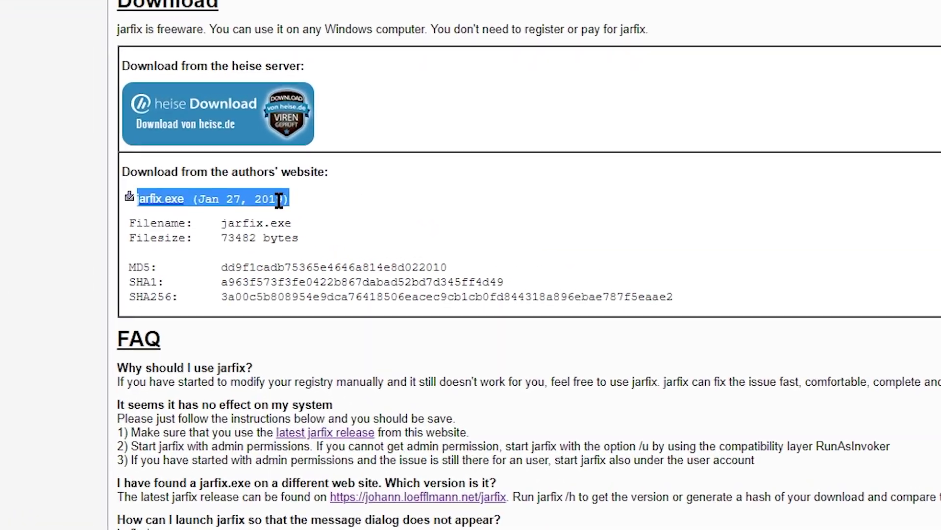
left_click(115, 148)
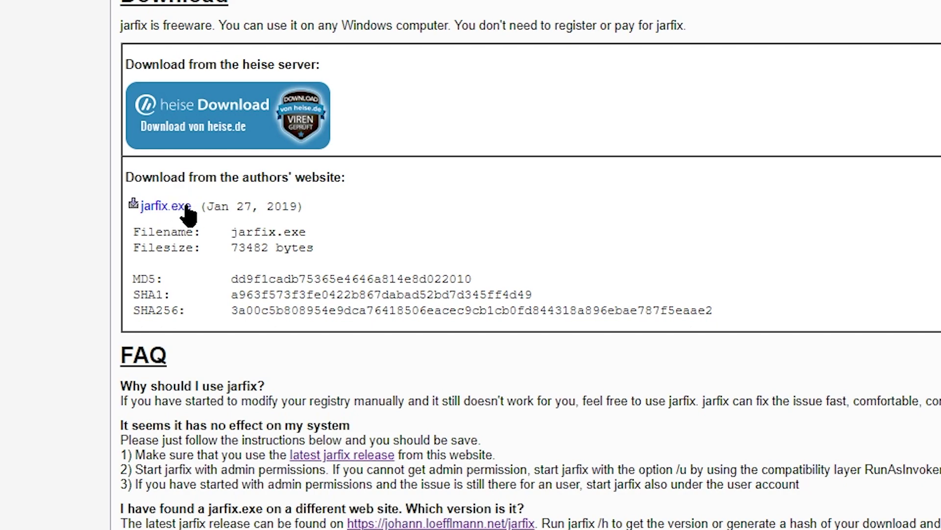
left_click(175, 209)
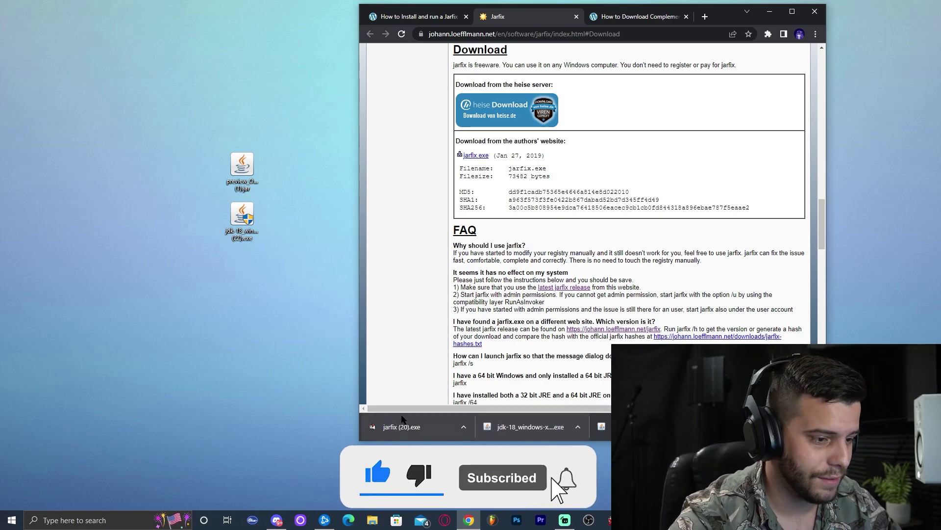
left_click_drag(375, 431, 242, 268)
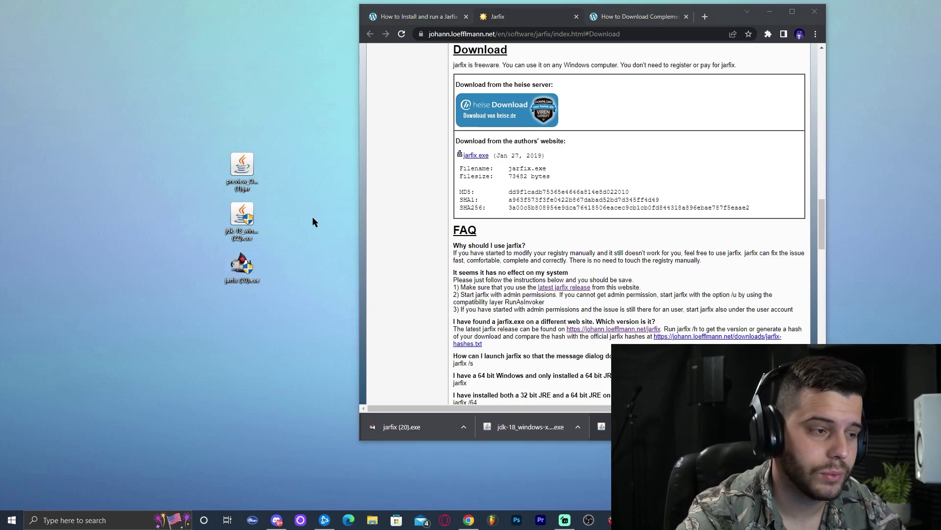
Bring up itzCuba's 'How to Download Complementary Shaders' tutorial at Step 1 in full-size Chrome
left_click(793, 12)
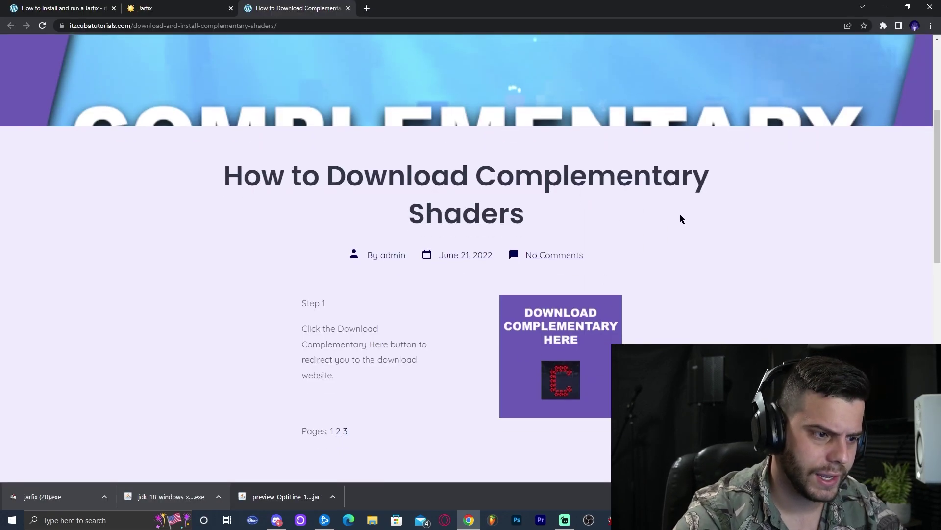
scroll(711, 223, "down", 3)
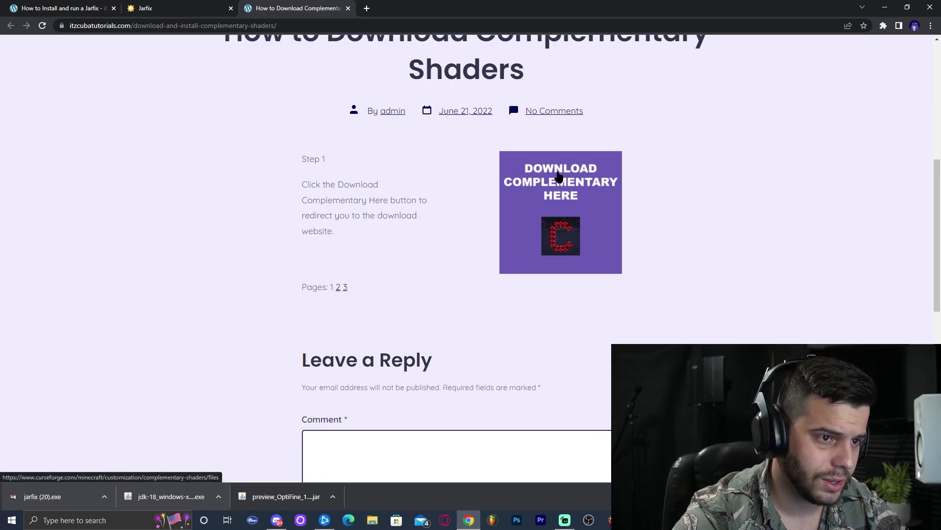
scroll(510, 167, "up", 2)
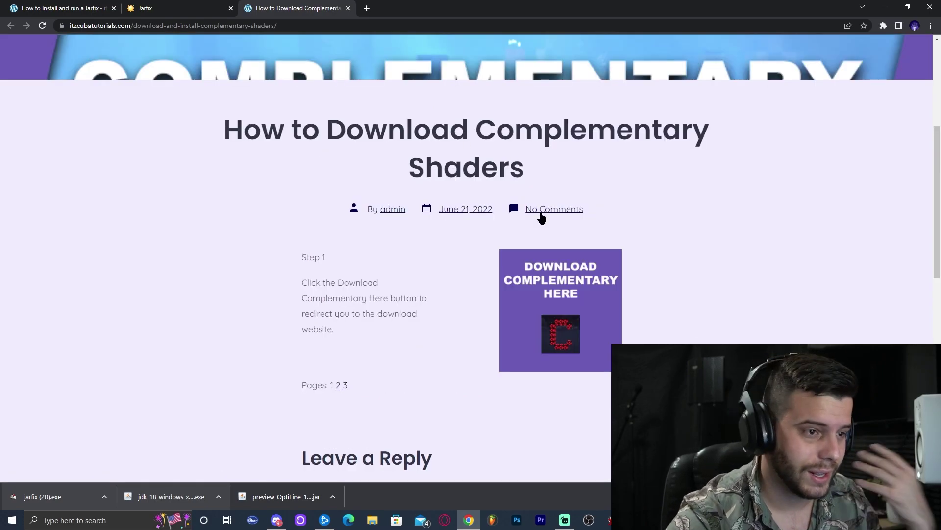
Download the Complementary v4.5 shader zip for Minecraft 1.19 from CurseForge's Recent Files
left_click(584, 286)
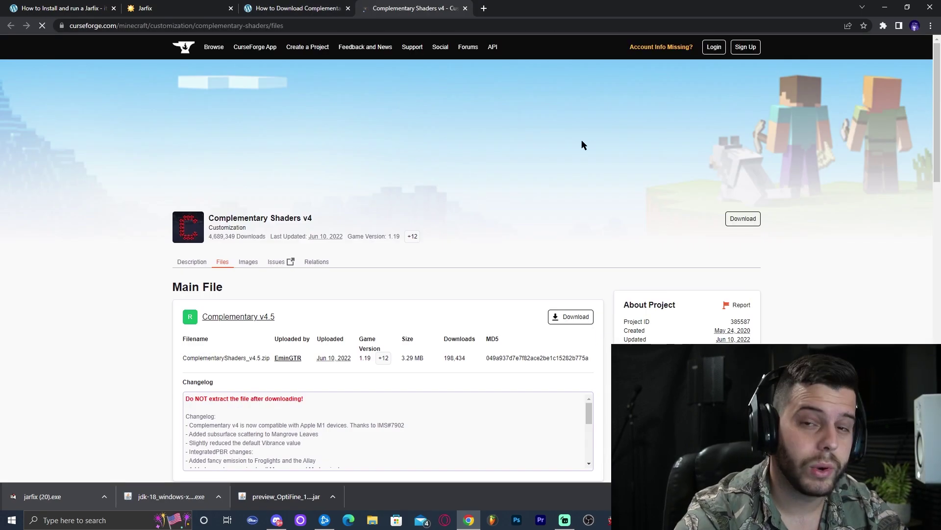
scroll(613, 177, "down", 2)
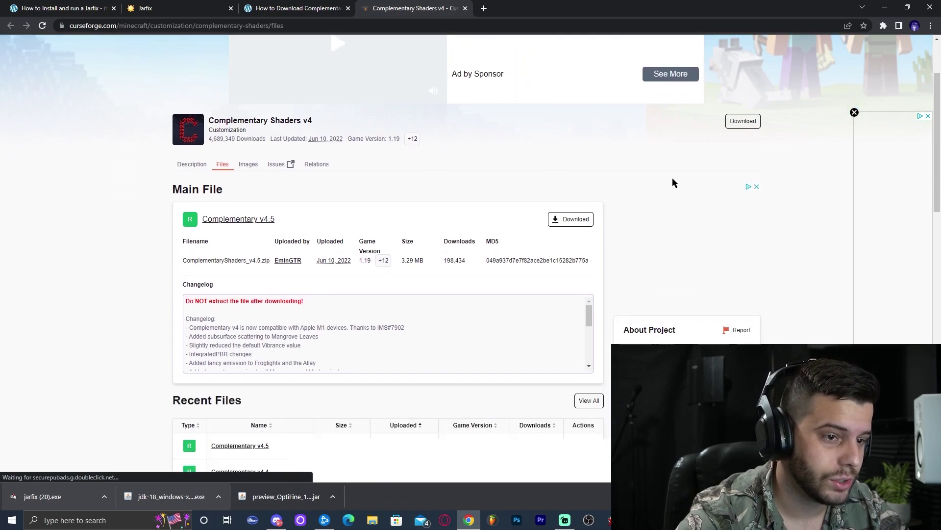
scroll(644, 230, "down", 5)
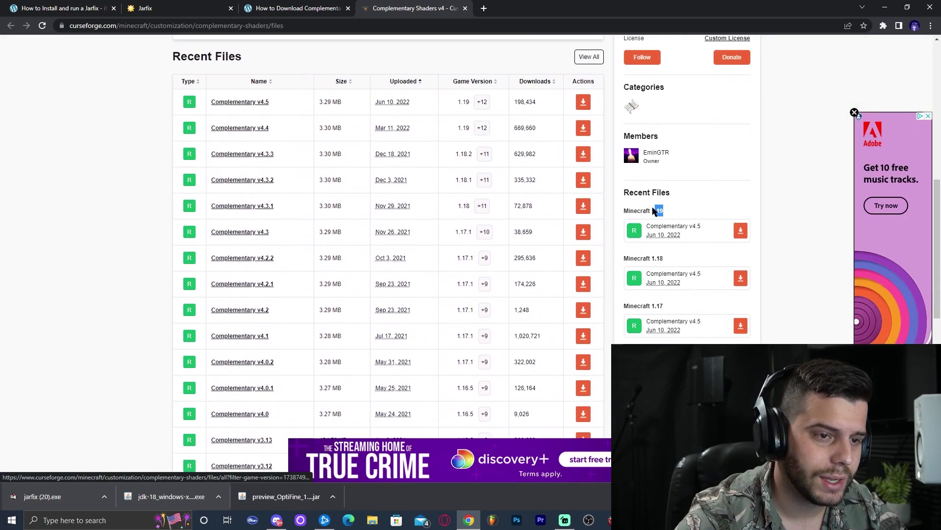
left_click_drag(664, 210, 631, 211)
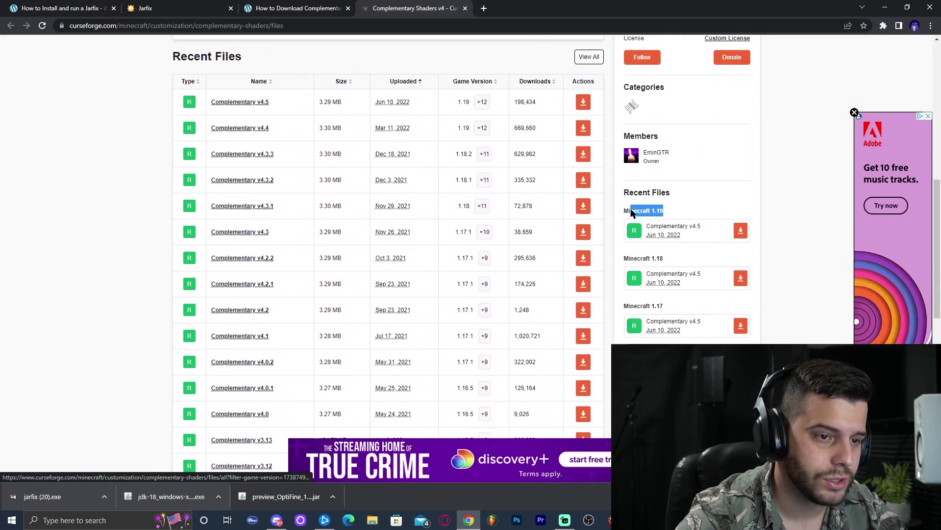
left_click(681, 206)
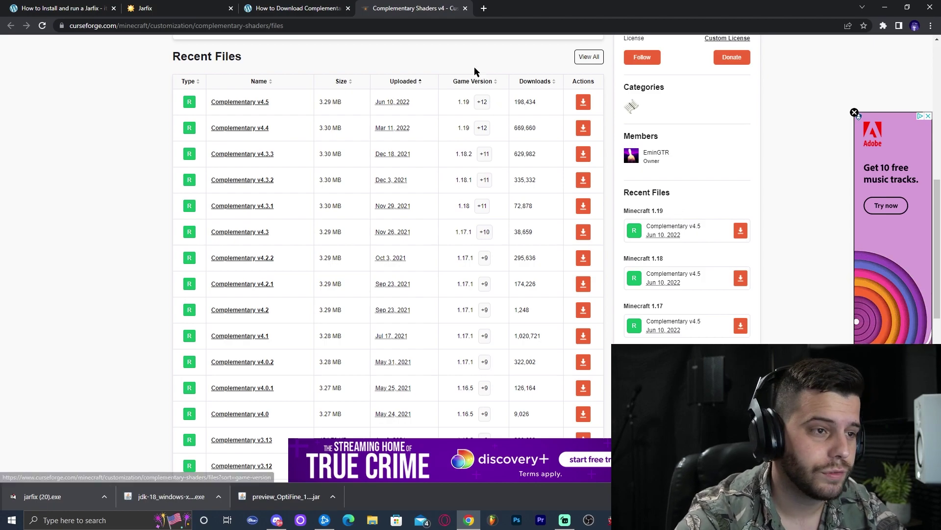
scroll(462, 153, "down", 5)
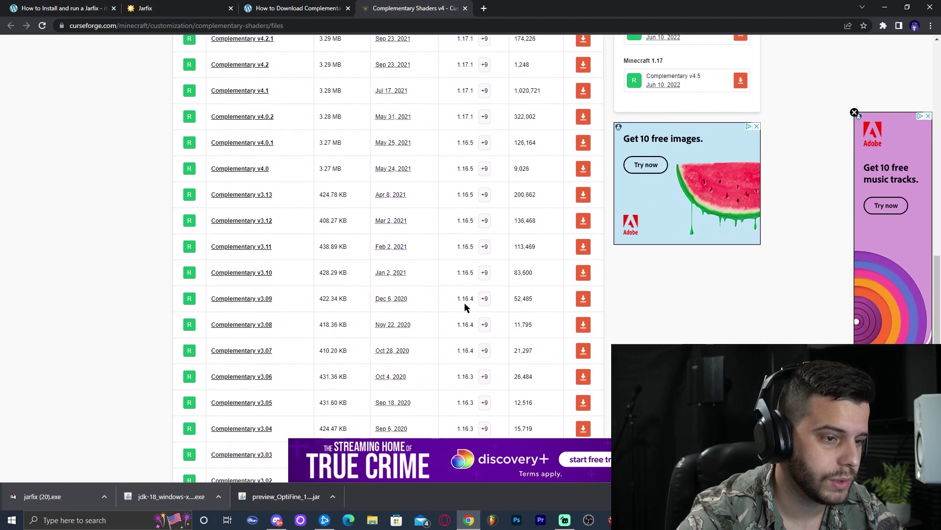
scroll(466, 307, "up", 4)
scroll(465, 196, "up", 1)
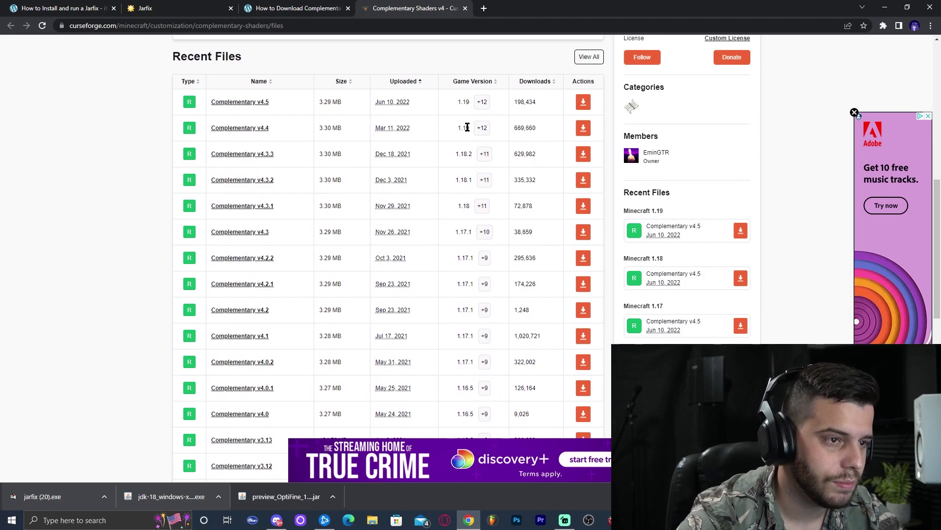
scroll(467, 127, "up", 1)
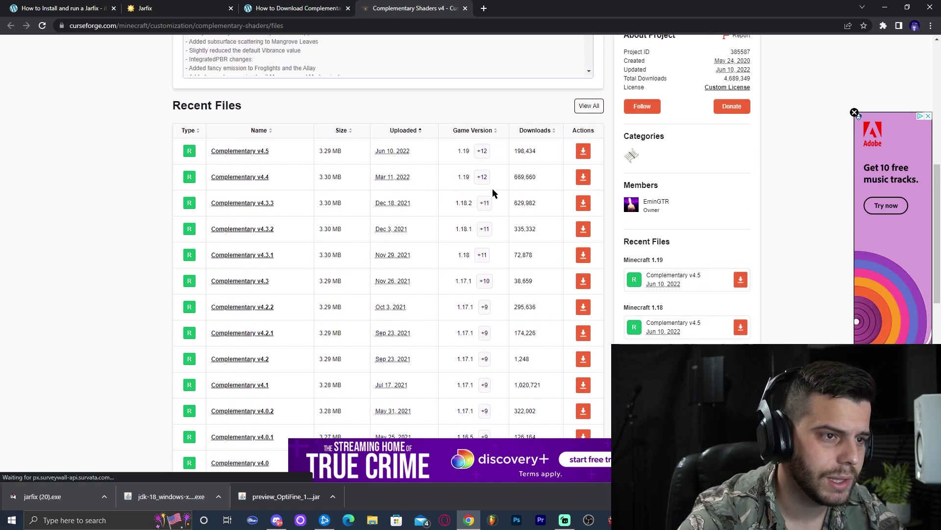
left_click(583, 152)
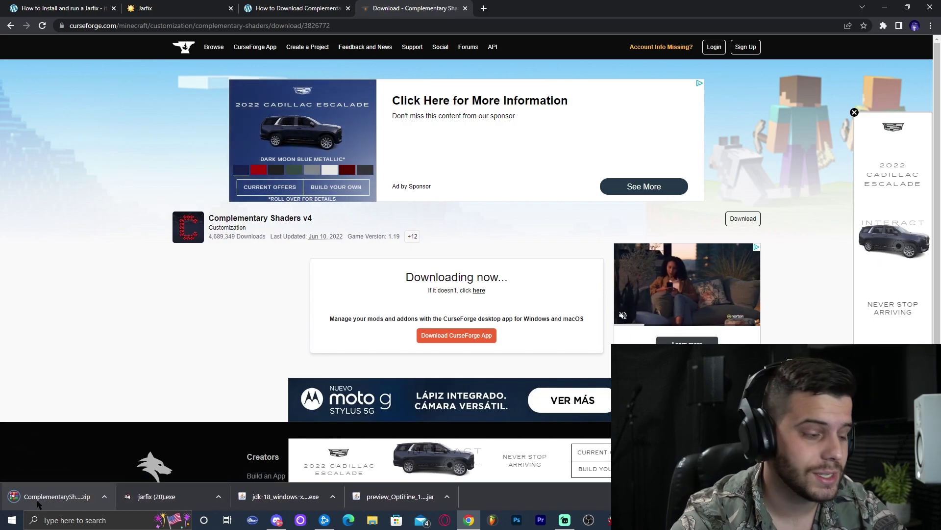
Drag the Complementary Shaders zip onto the desktop and move the shrunken Chrome window aside
key("super+Down")
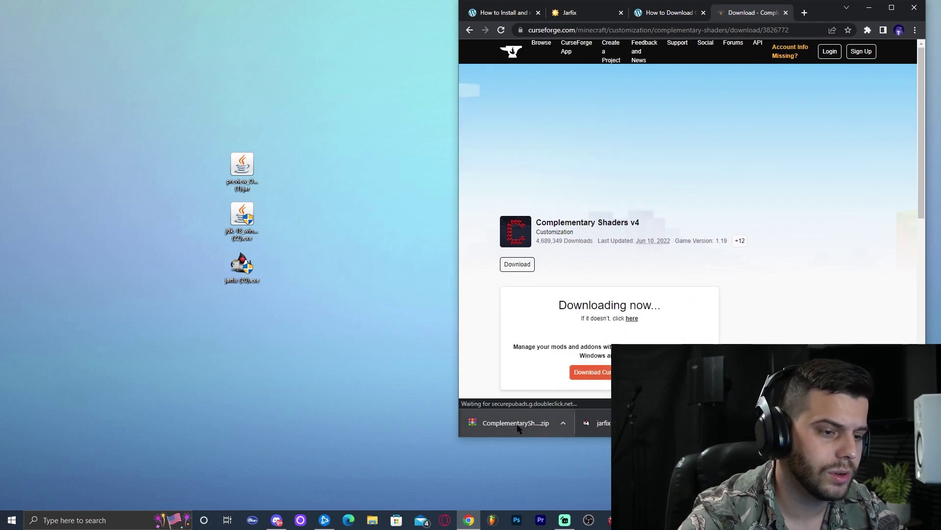
left_click_drag(522, 429, 342, 175)
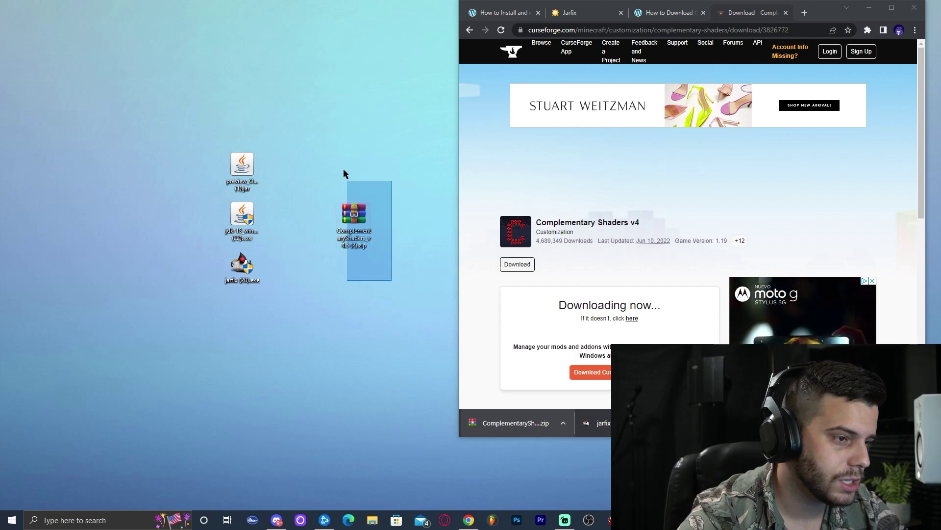
left_click_drag(266, 338, 234, 129)
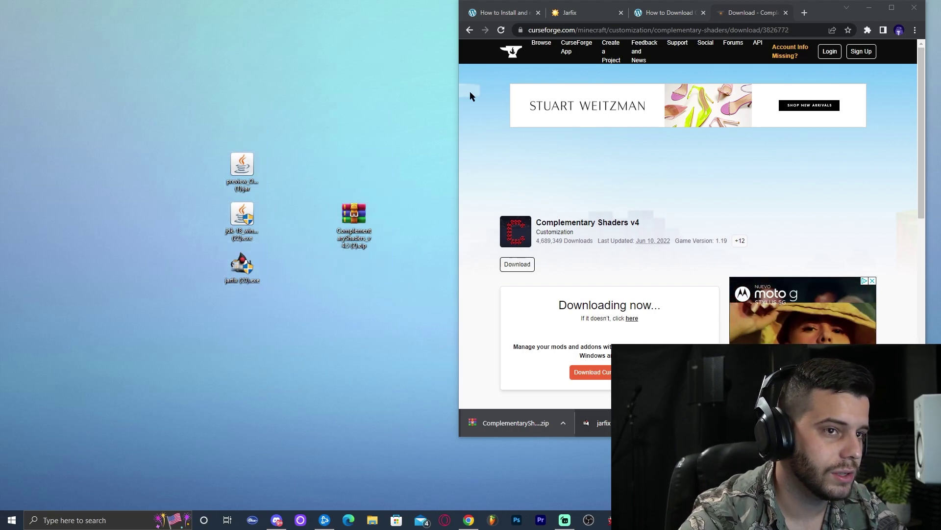
left_click_drag(824, 10, 679, 10)
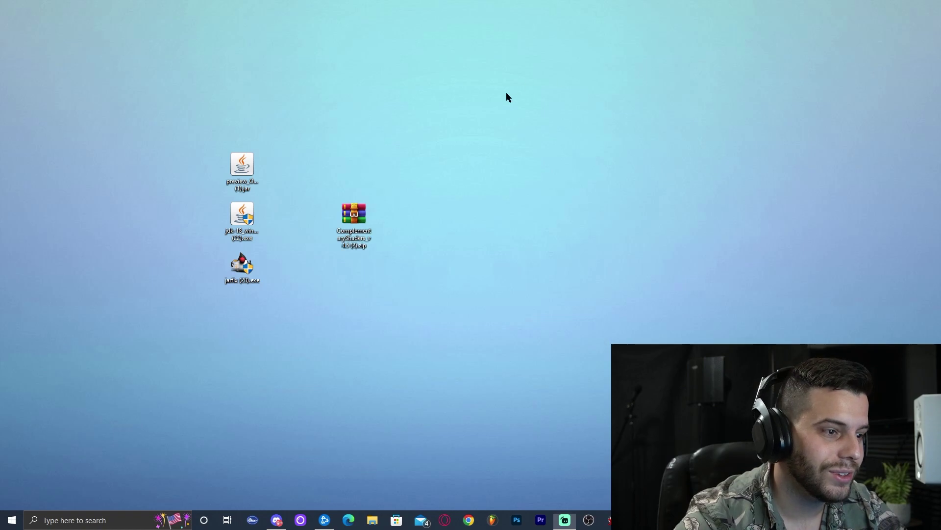
Refresh the desktop and open Add or remove programs by searching 'add'
right_click(507, 93)
left_click(529, 123)
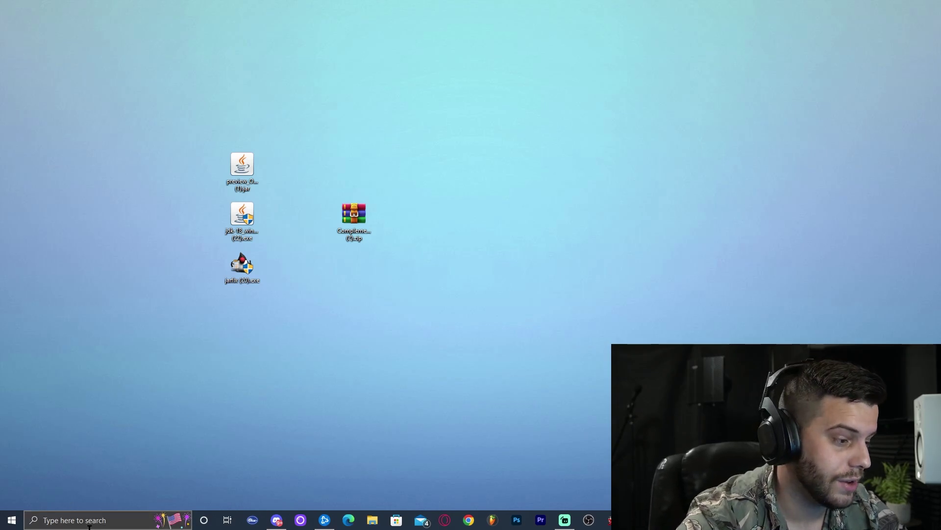
left_click(69, 521)
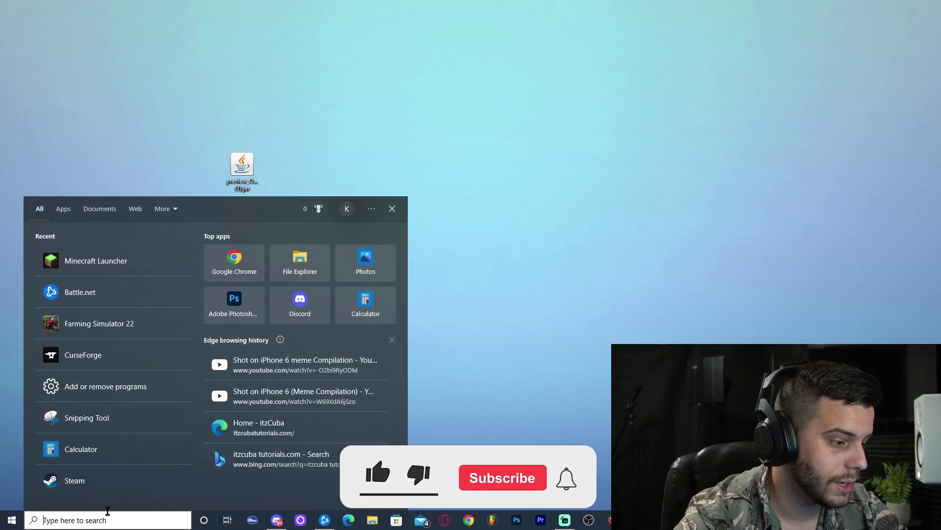
type("add")
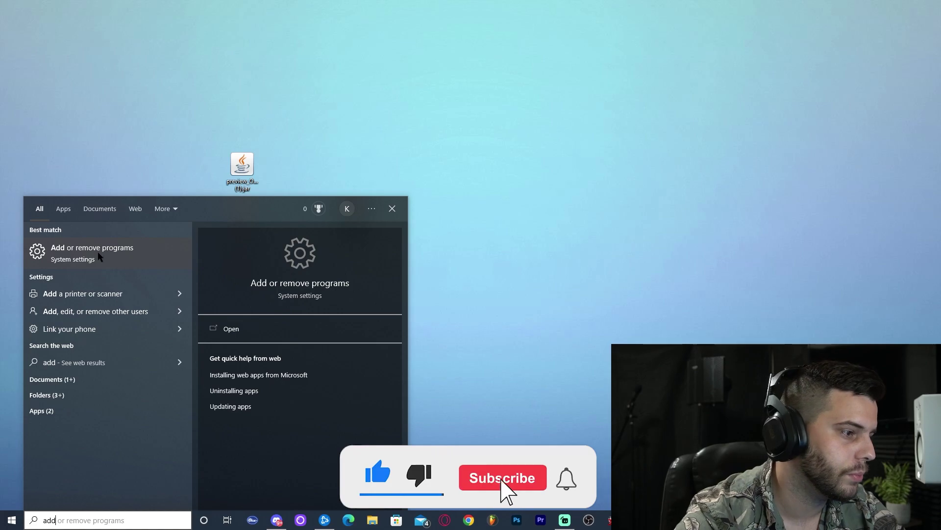
left_click(79, 253)
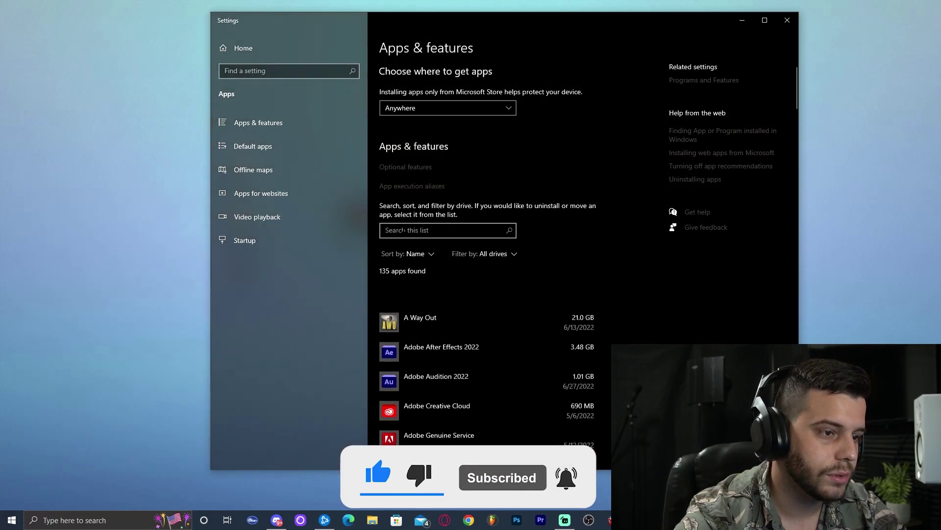
Filter apps by 'java', uninstall the Java 8 Update 333 entries, and close Settings
left_click(402, 230)
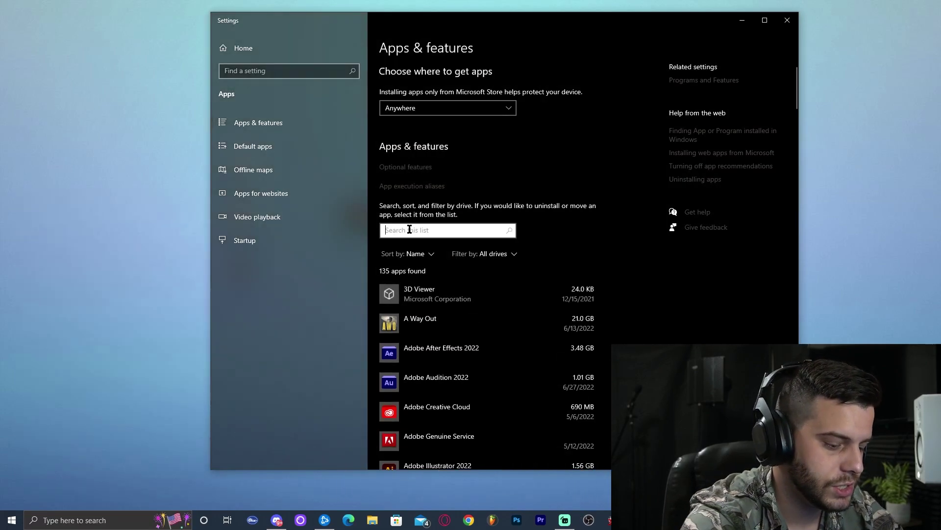
type("java")
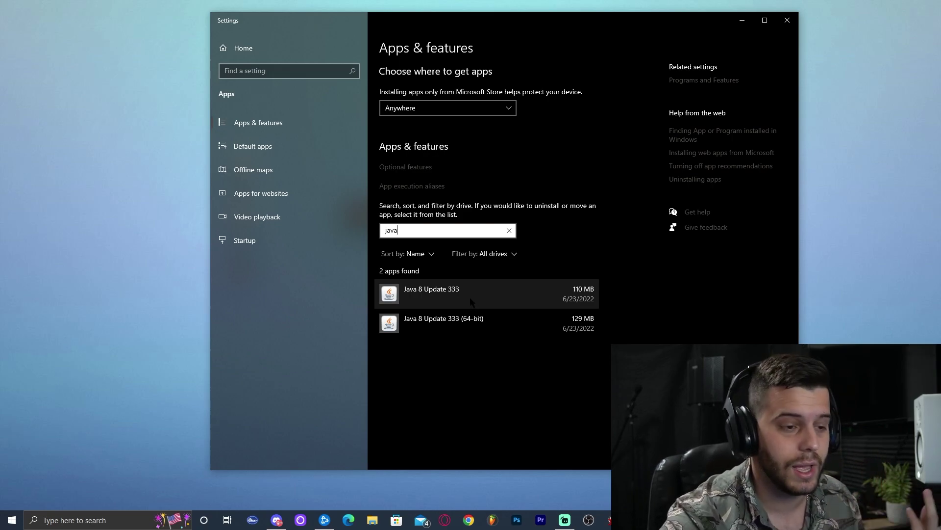
left_click(547, 299)
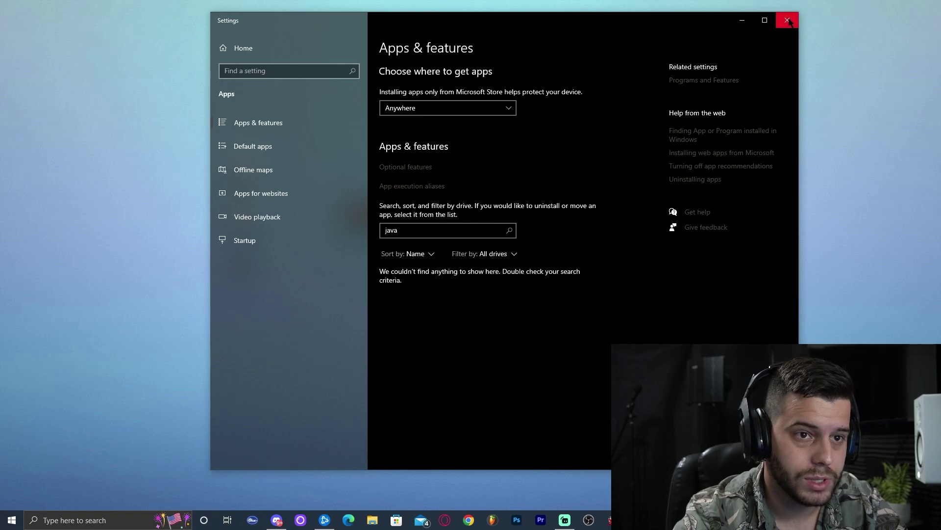
left_click(787, 20)
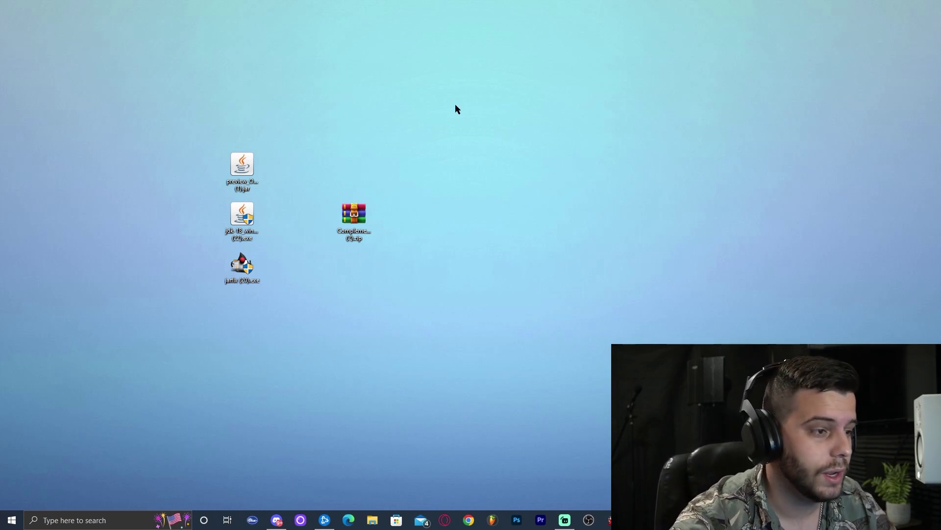
right_click(432, 88)
Install JDK 18.0.1.1 (64-bit) from the desktop installer into C:\Program Files\Java\jdk-18.0.1.1
left_click(460, 116)
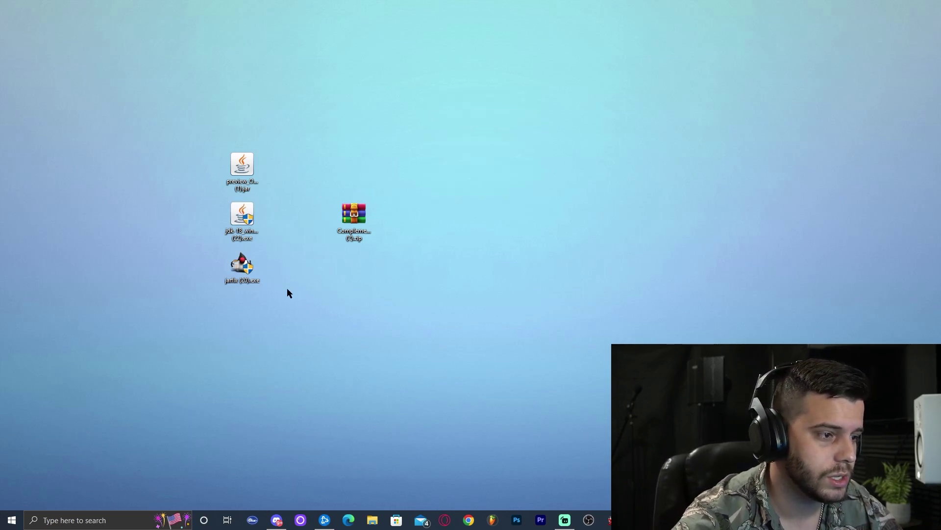
double_click(243, 218)
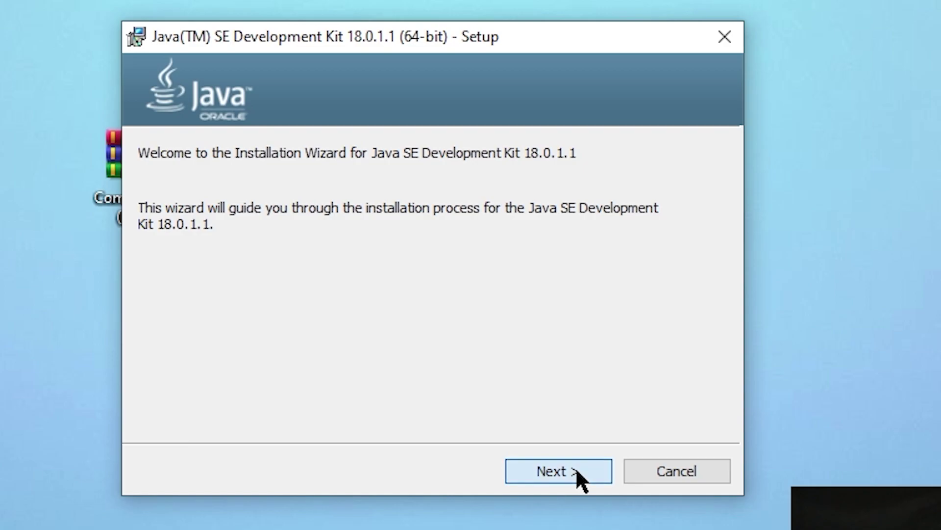
left_click(528, 339)
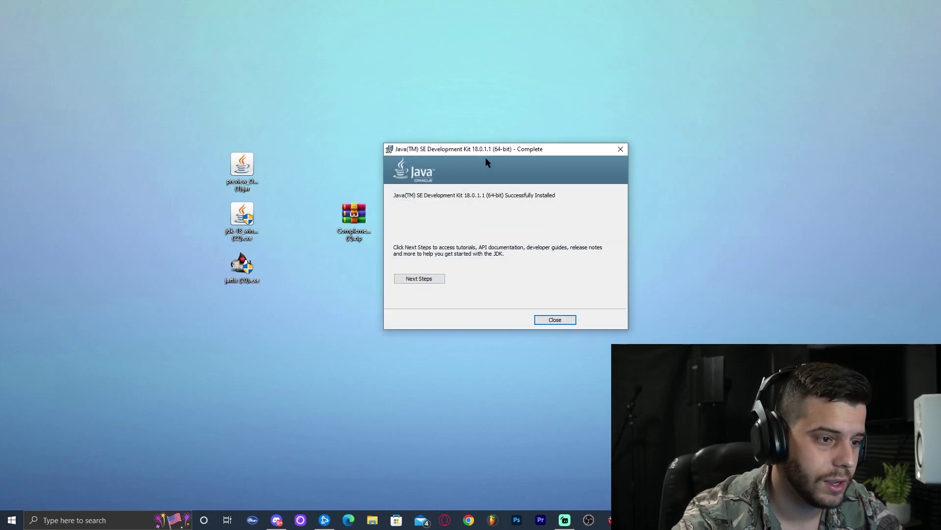
left_click(555, 319)
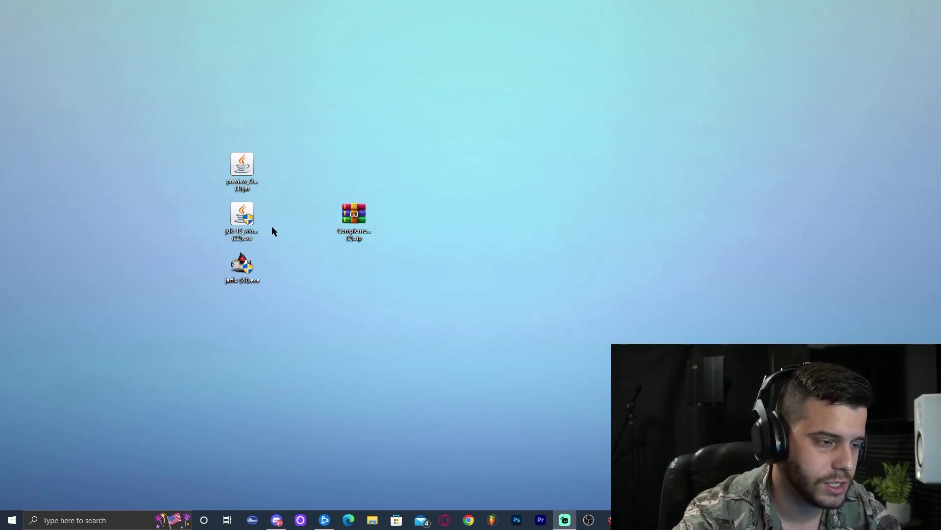
Move the JDK installer to the Recycle Bin and shift jarfix into its place
left_click_drag(298, 228, 182, 219)
left_click_drag(248, 223, 662, 377)
left_click_drag(247, 267, 278, 223)
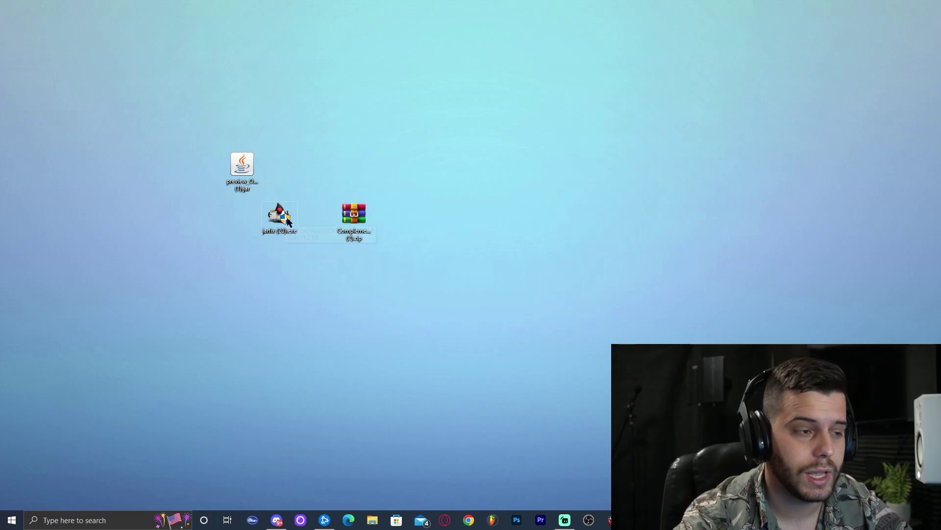
left_click(241, 169)
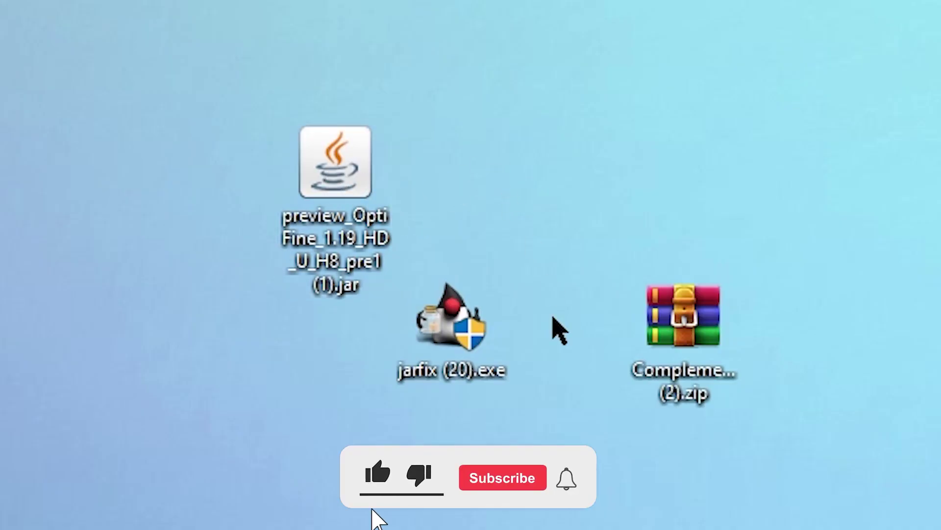
Run jarfix (20).exe to register the .jar suffix to the jdk-18.0.1.1 runtime
right_click(353, 120)
left_click(720, 130)
double_click(461, 329)
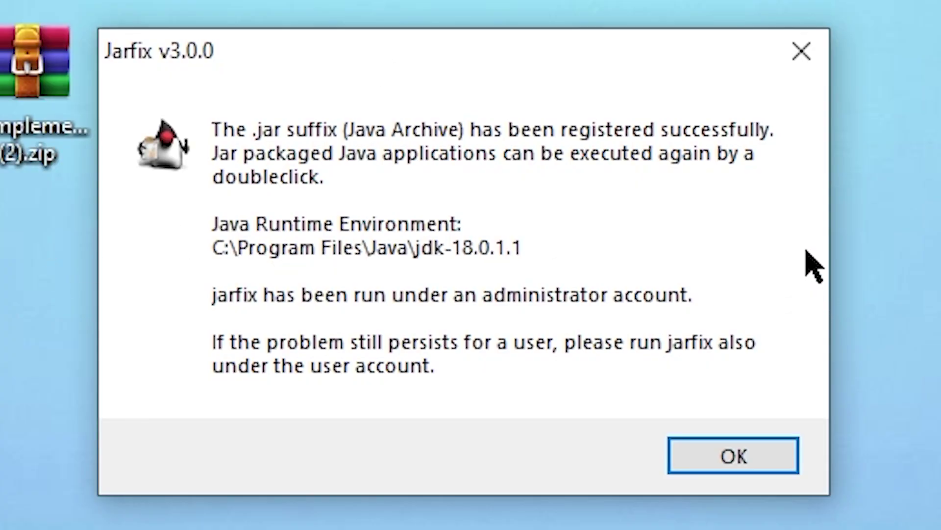
left_click(750, 457)
left_click_drag(222, 262, 302, 212)
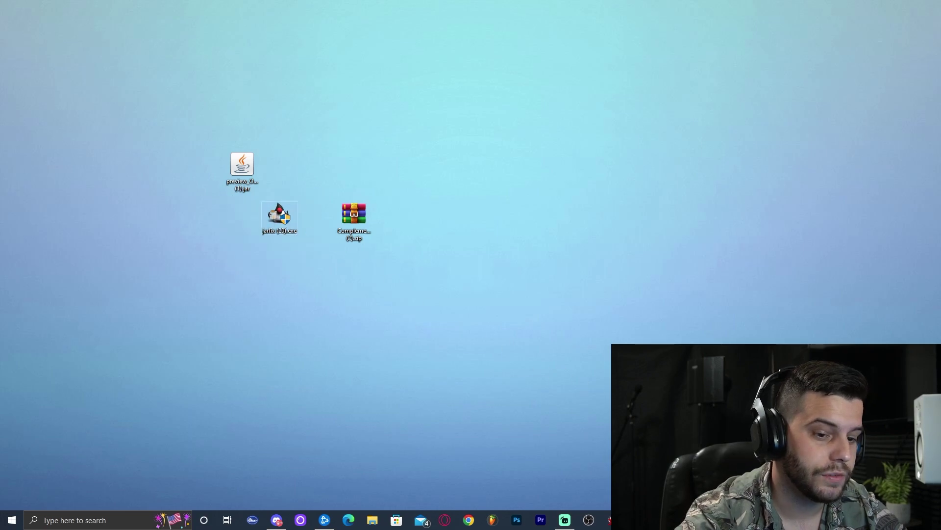
Delete jarfix (20).exe and refresh the desktop, leaving the OptiFine jar and shaders zip
key("Delete")
right_click(434, 211)
left_click(442, 241)
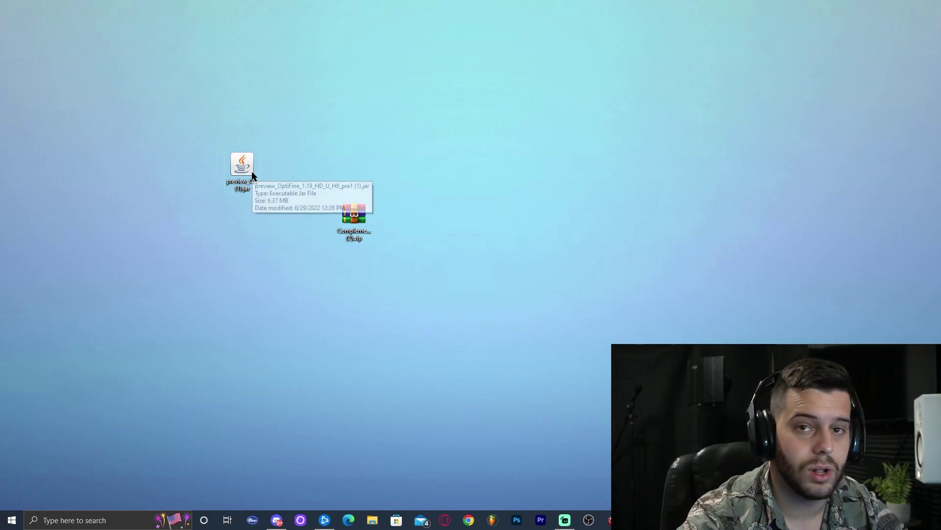
right_click(377, 152)
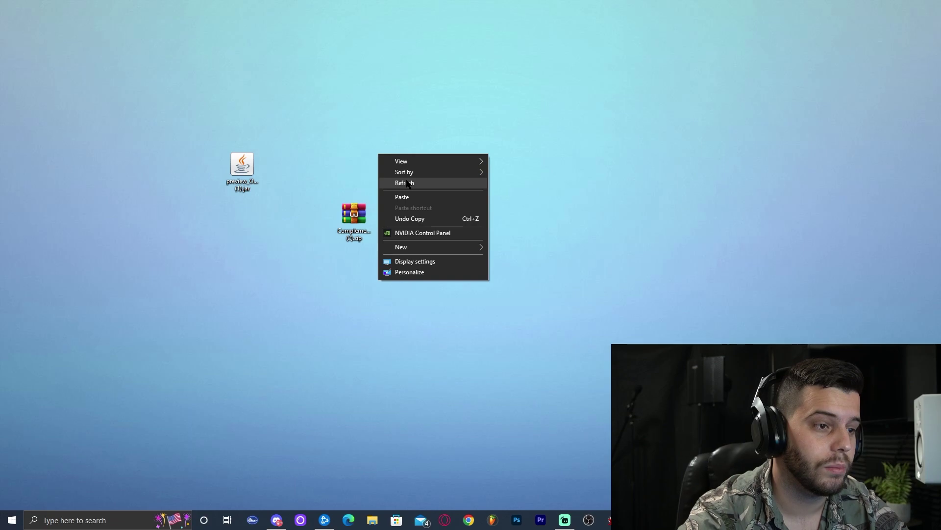
left_click(406, 180)
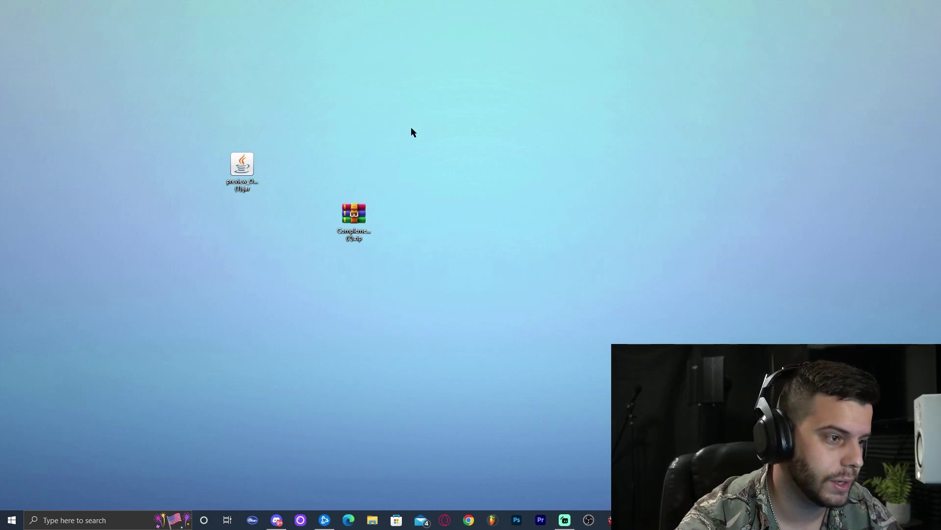
left_click(241, 176)
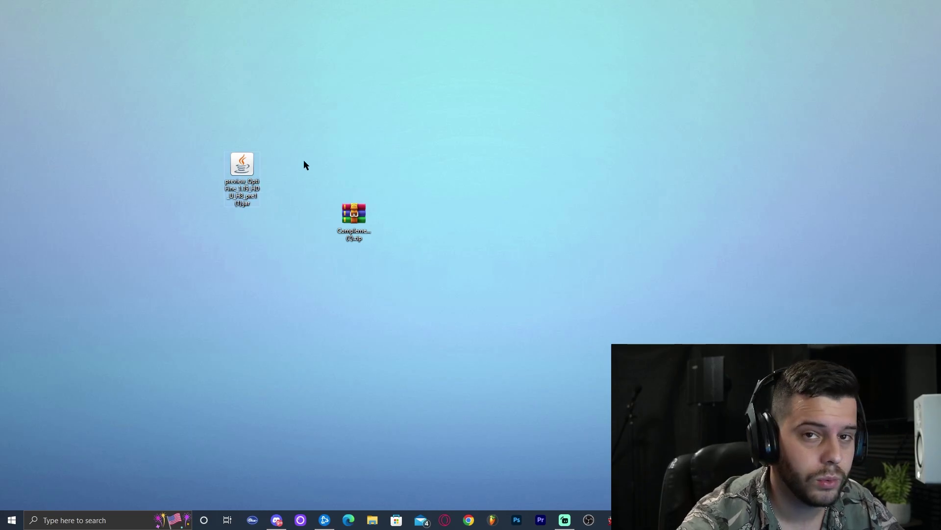
Install OptiFine HD Ultra H8 pre1 for Minecraft 1.19 from the preview jar
double_click(244, 167)
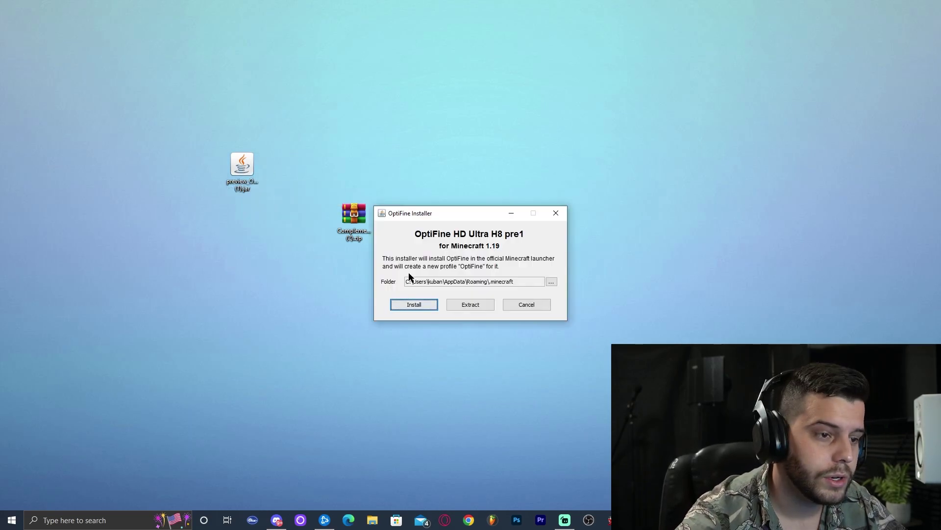
left_click(418, 308)
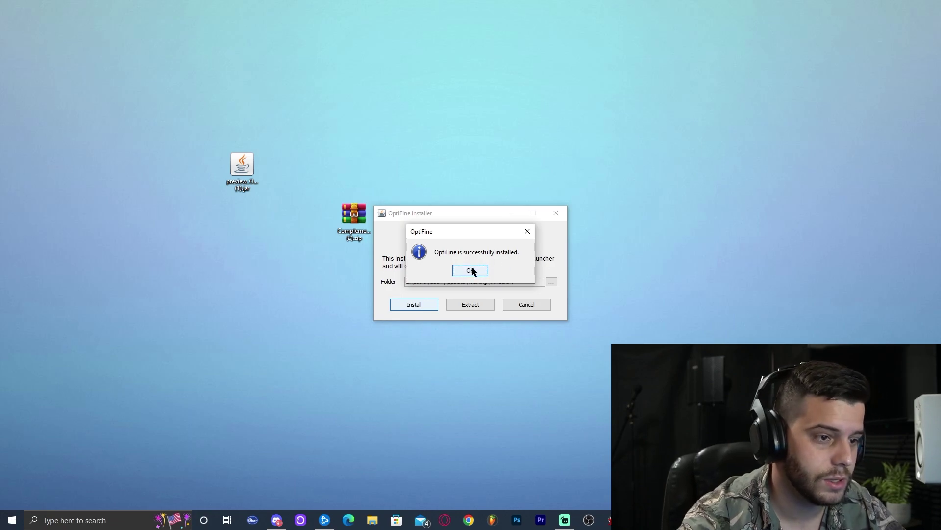
Dismiss the OptiFine success message, remove the preview OptiFine jar, and refresh the desktop
left_click(470, 271)
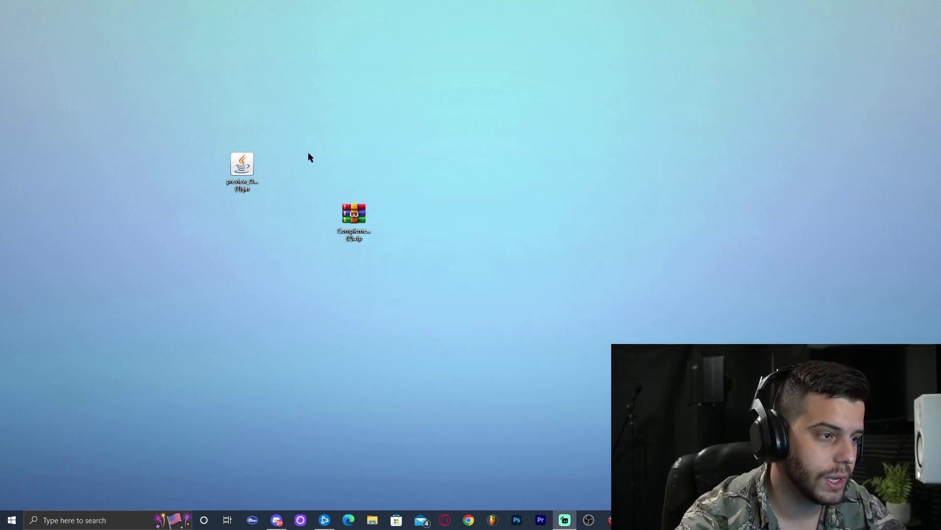
left_click_drag(296, 126, 193, 192)
right_click(321, 126)
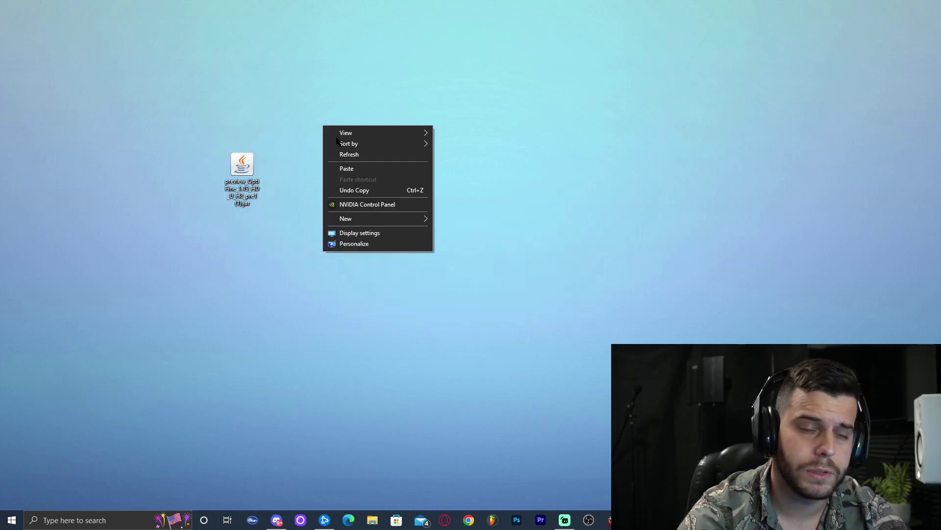
left_click(352, 153)
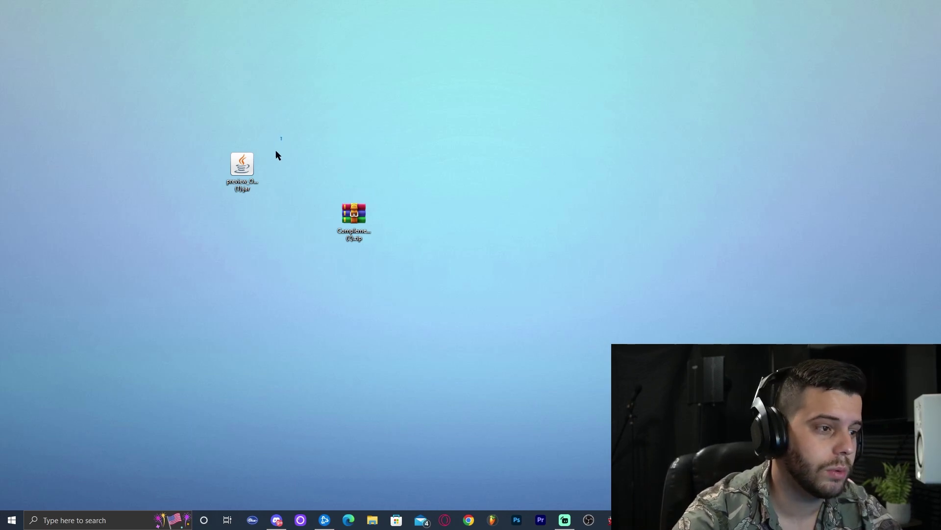
right_click(337, 132)
left_click(360, 145)
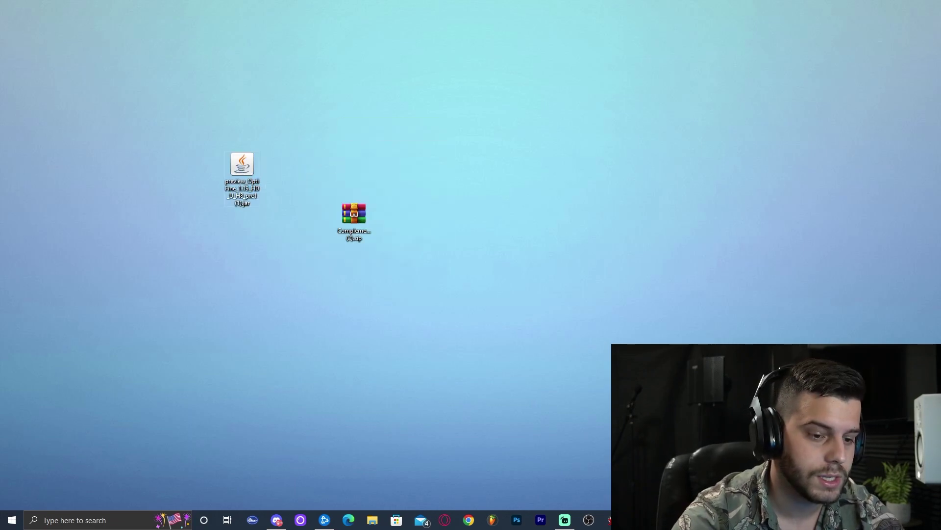
right_click(472, 234)
left_click(495, 263)
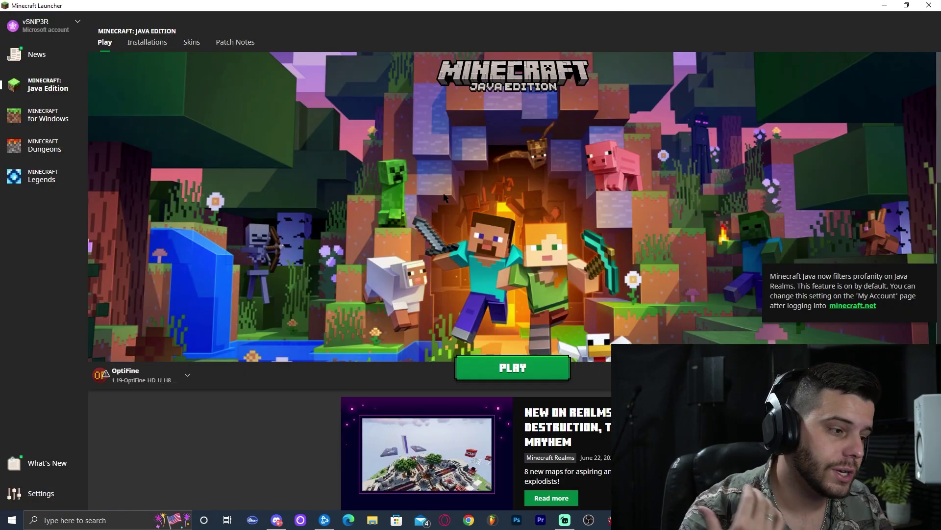
Add an installation named 'Optifine' with version release 1.19-OptiFine_HD_U_H8_pre1
mouse_move(129, 383)
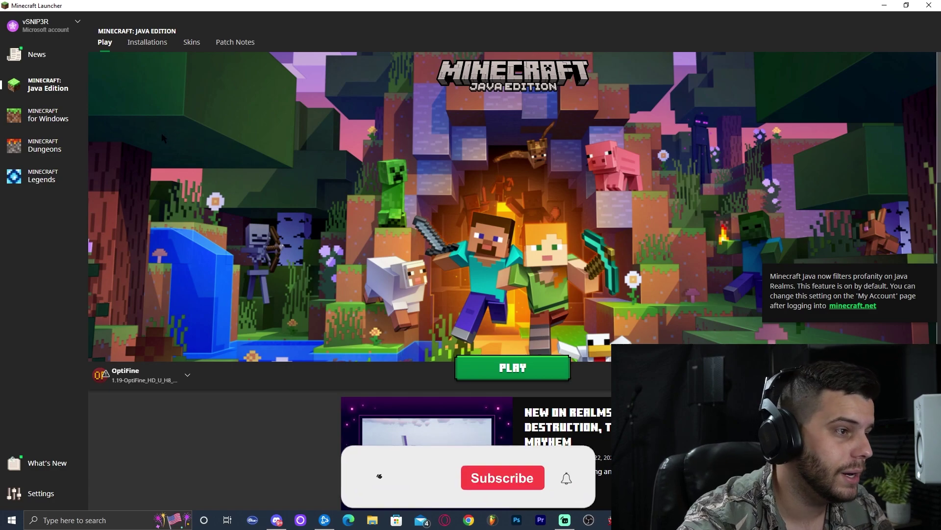
left_click(147, 42)
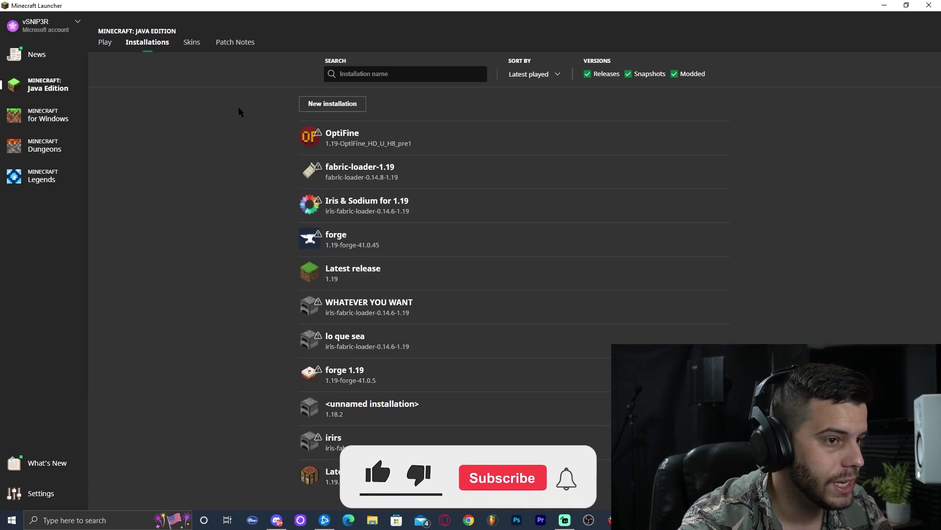
left_click(675, 74)
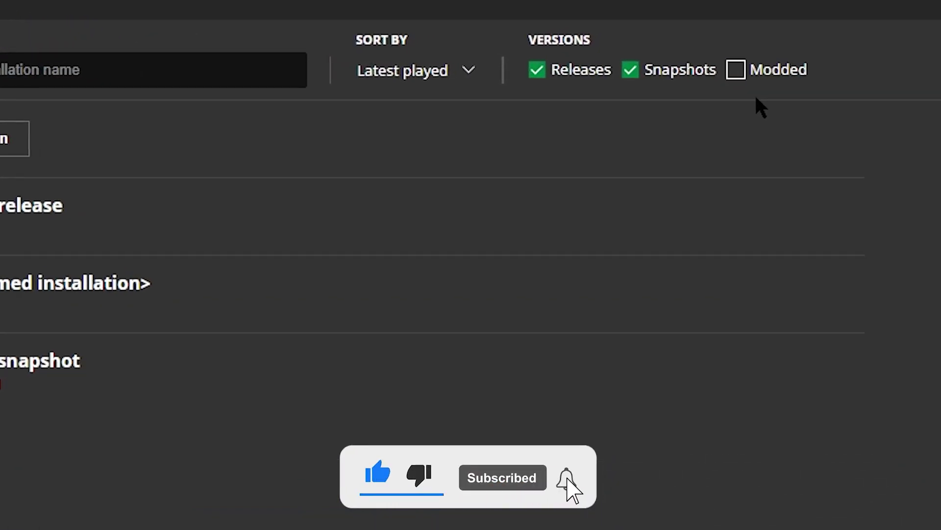
left_click(674, 74)
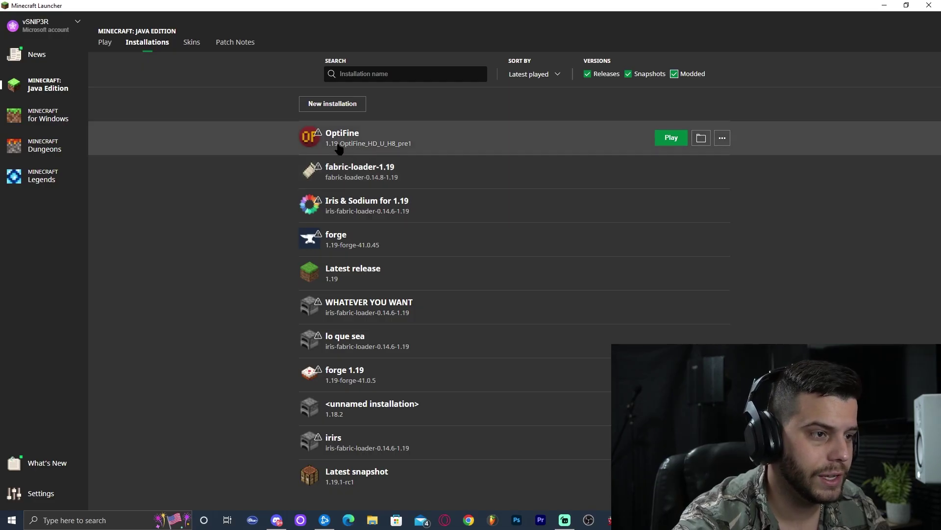
left_click(353, 105)
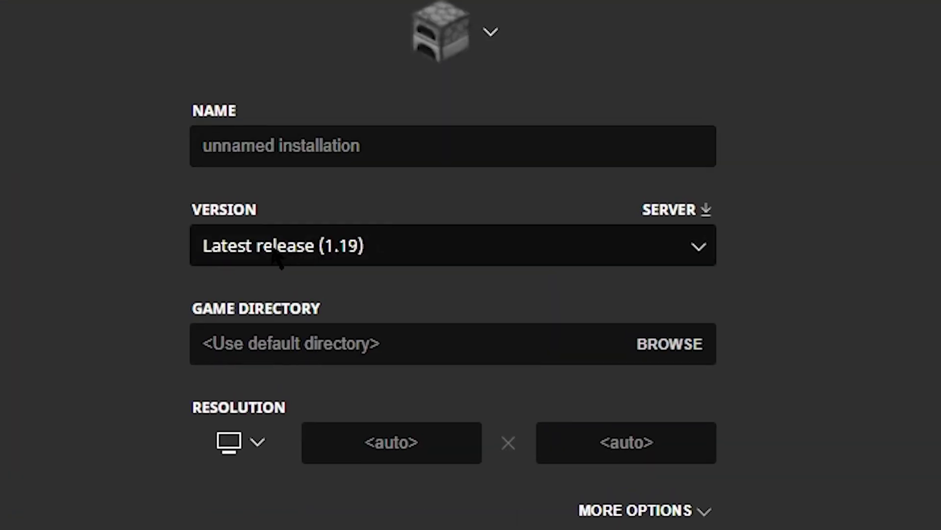
left_click(323, 252)
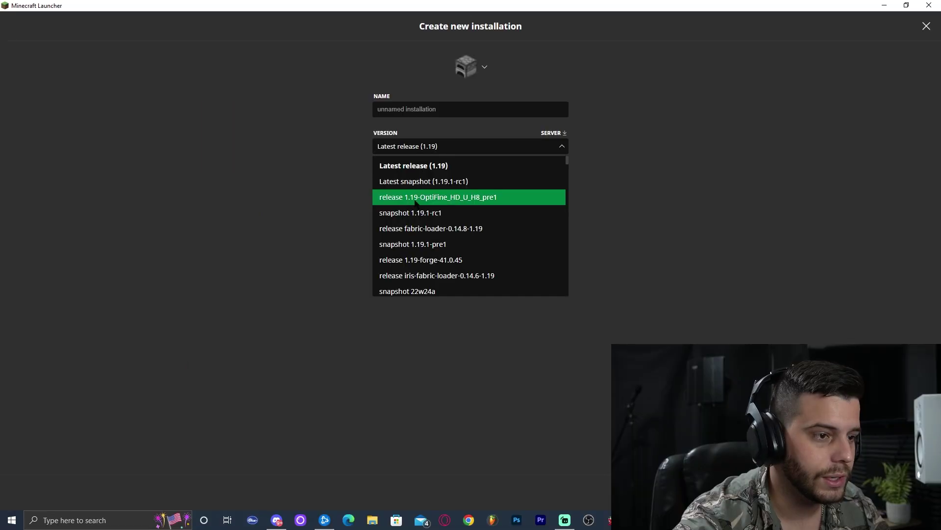
left_click(314, 388)
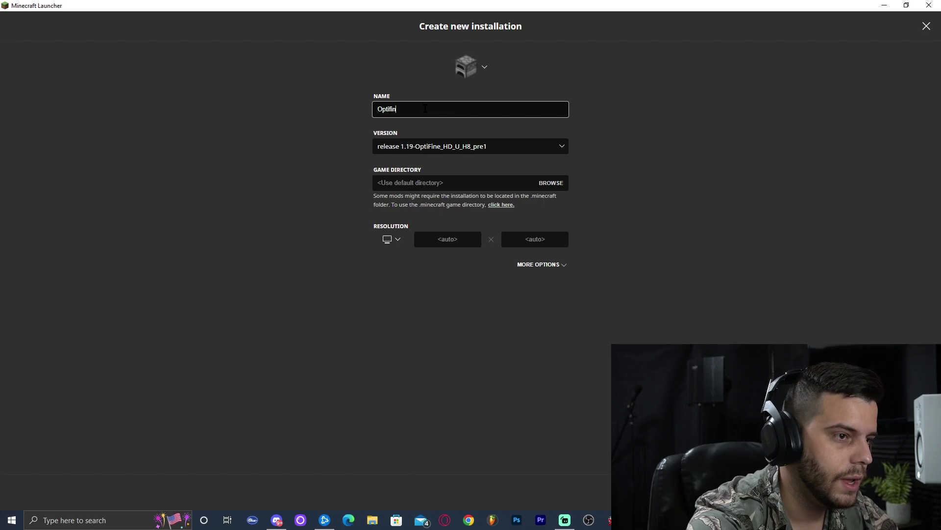
key("Return")
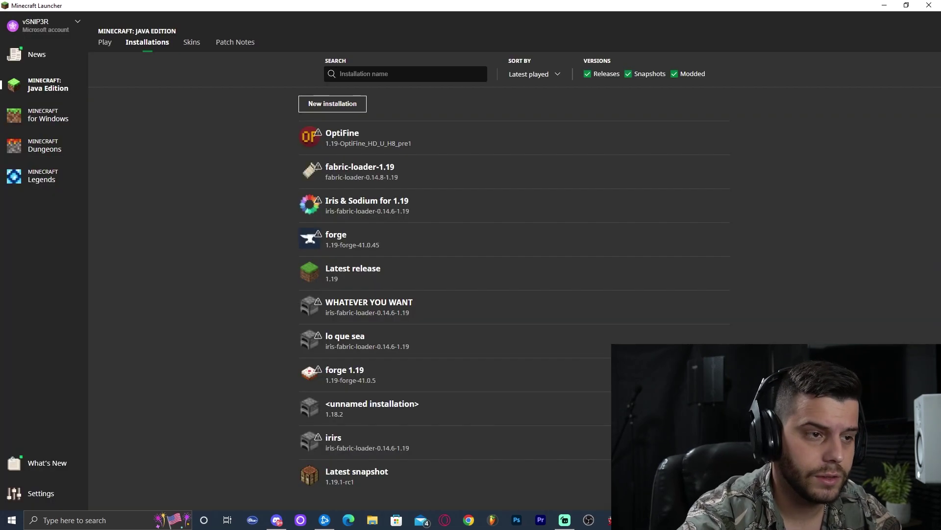
scroll(591, 281, "down", 1)
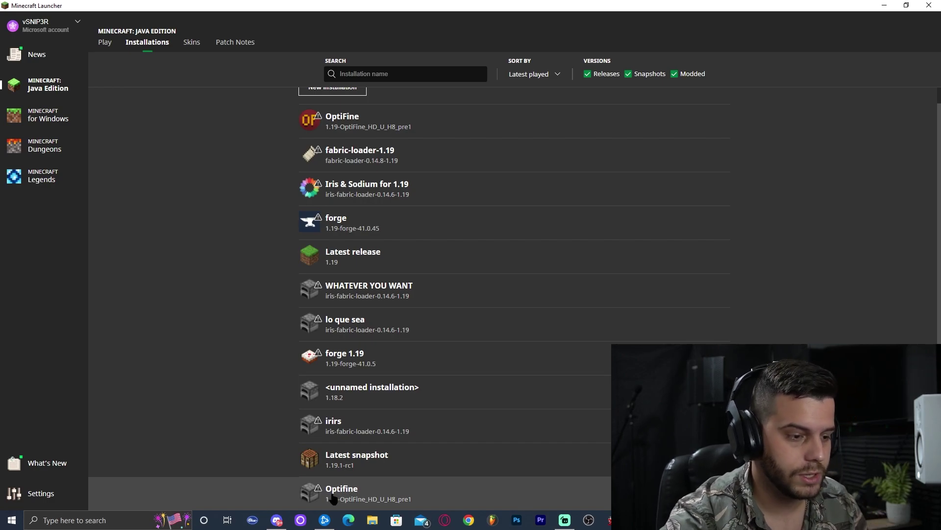
scroll(343, 196, "up", 1)
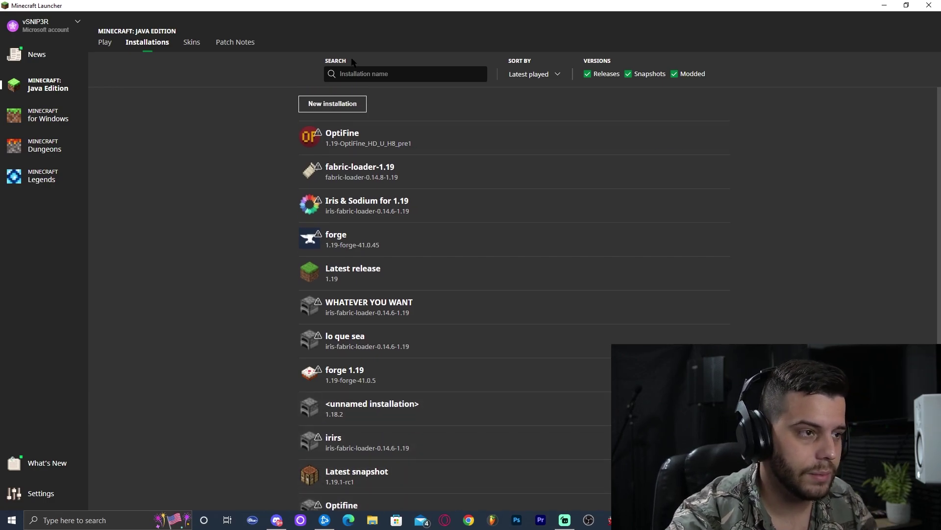
Play Minecraft 1.19 with the Optifine profile from the Play page
left_click(104, 44)
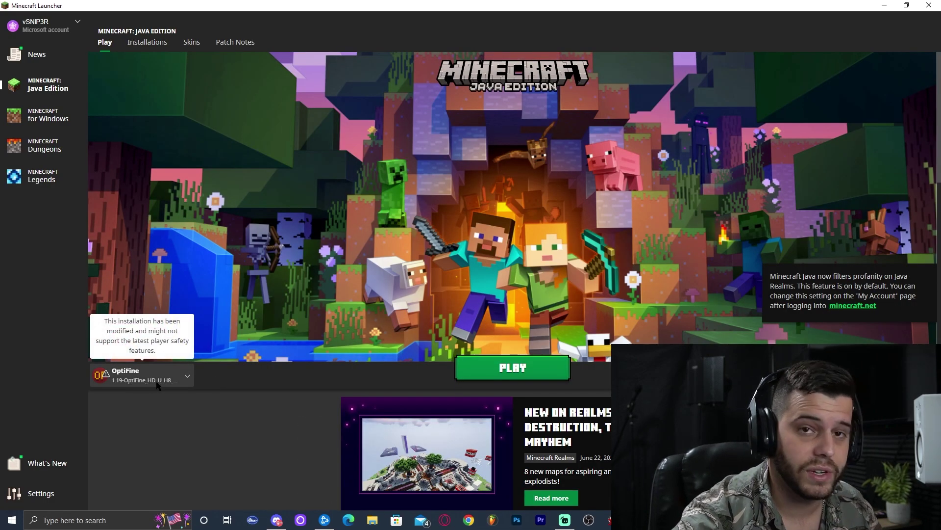
left_click(512, 372)
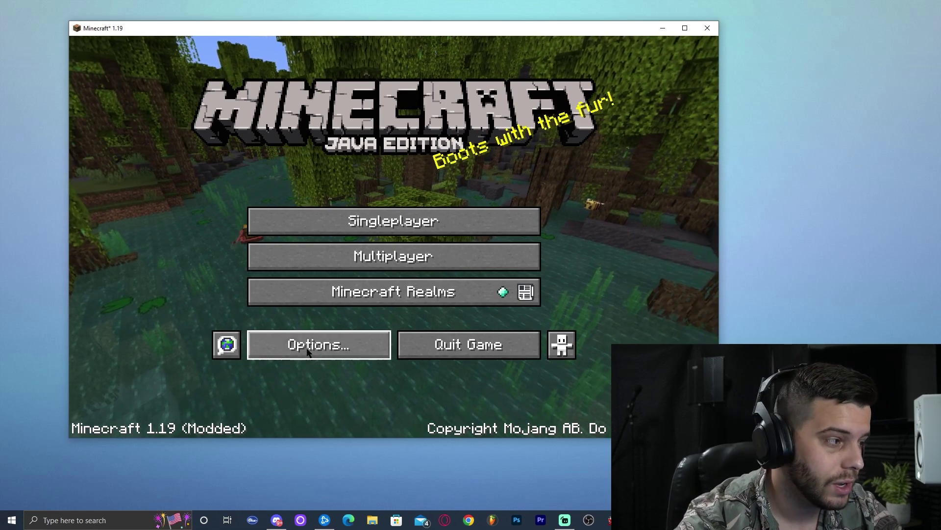
Go through Options, Video Settings and Shaders to open the shaderpacks folder
left_click(321, 351)
left_click(282, 216)
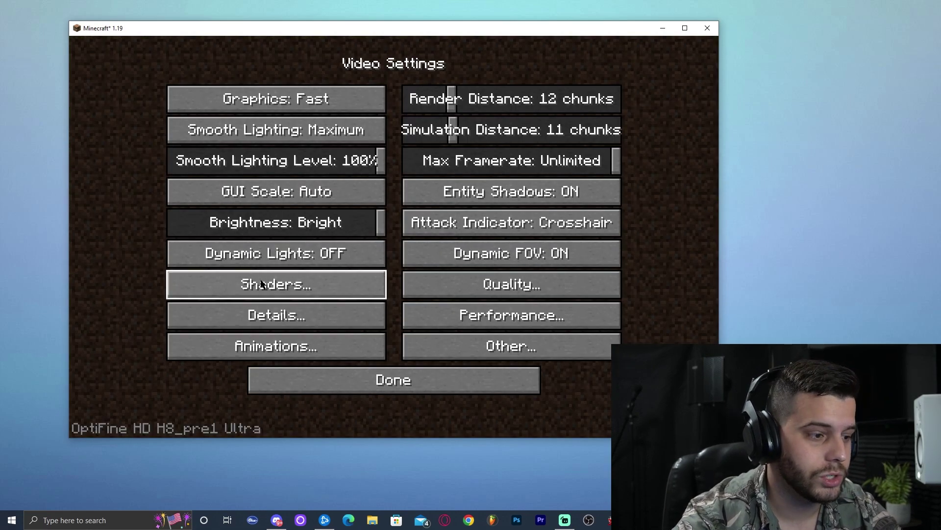
left_click(297, 287)
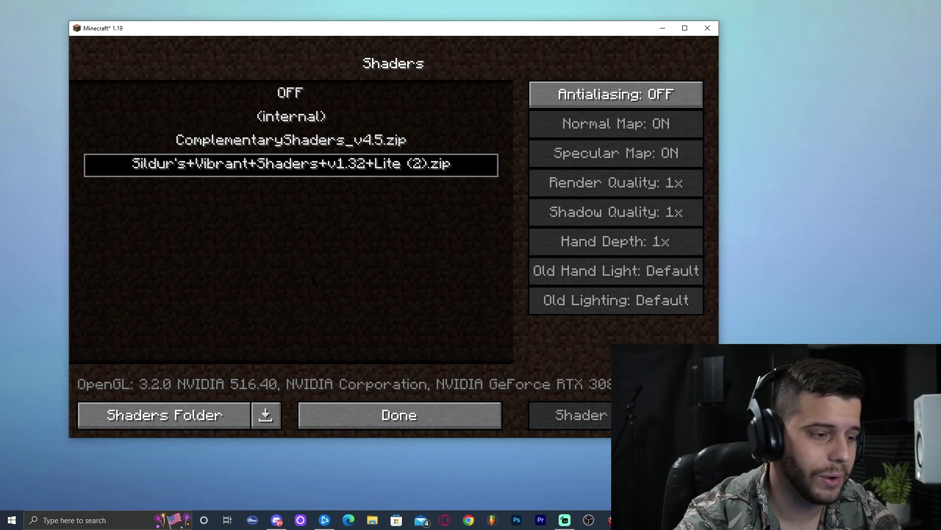
left_click(179, 414)
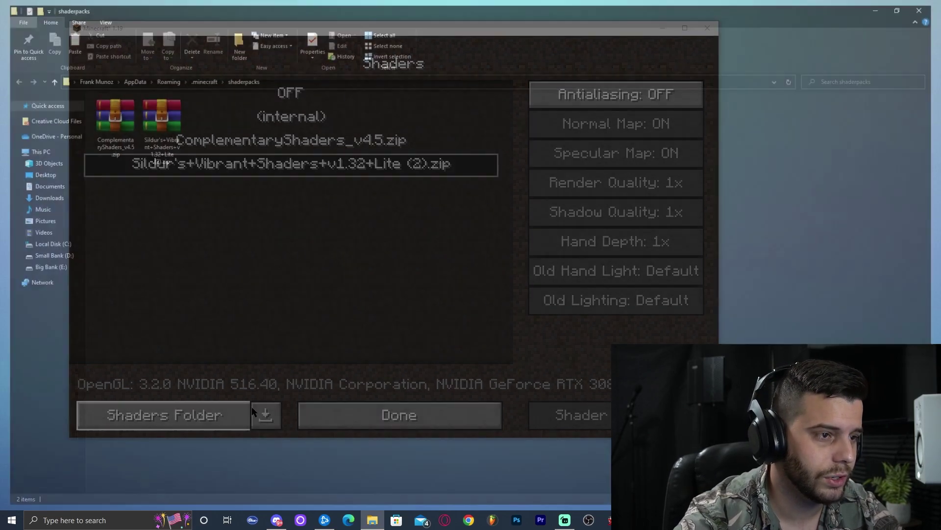
Move the shaderpacks window aside and minimize Minecraft to uncover the desktop
left_click_drag(483, 11, 666, 19)
left_click(660, 28)
left_click(665, 28)
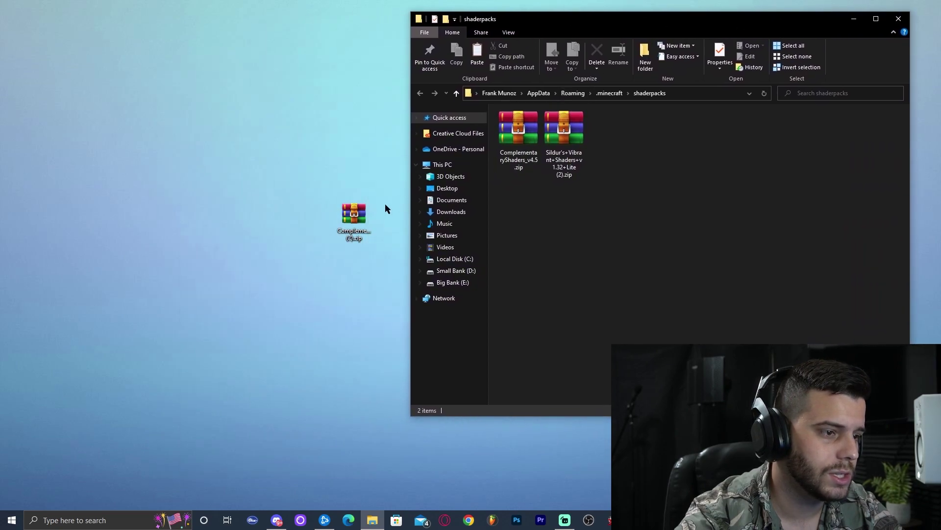
Put ComplementaryShaders_v4.5 (2).zip into shaderpacks, delete the older copy, and close the folder
left_click_drag(353, 183, 667, 192)
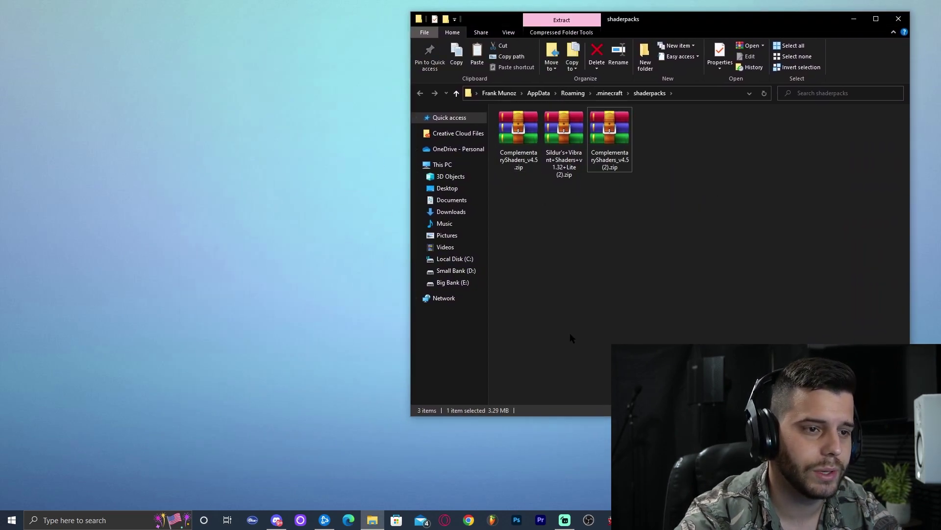
key("Delete")
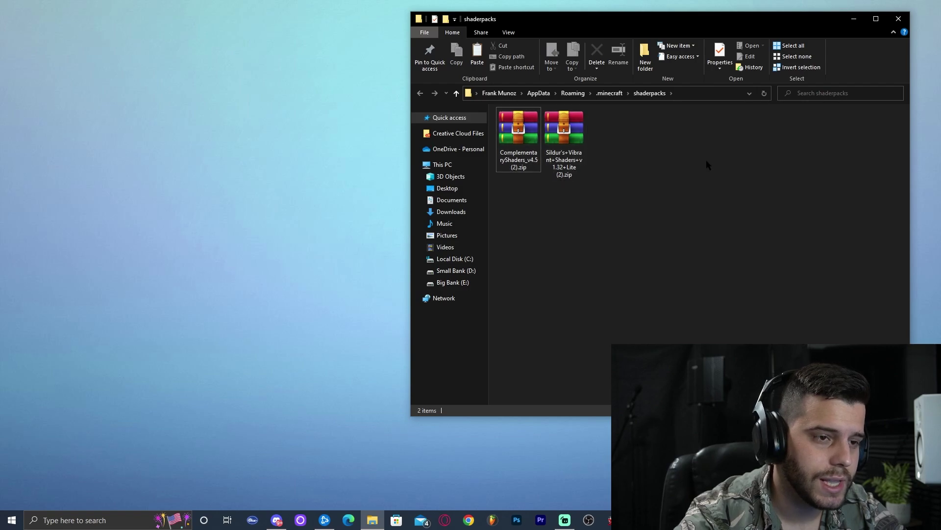
right_click(706, 160)
left_click(735, 201)
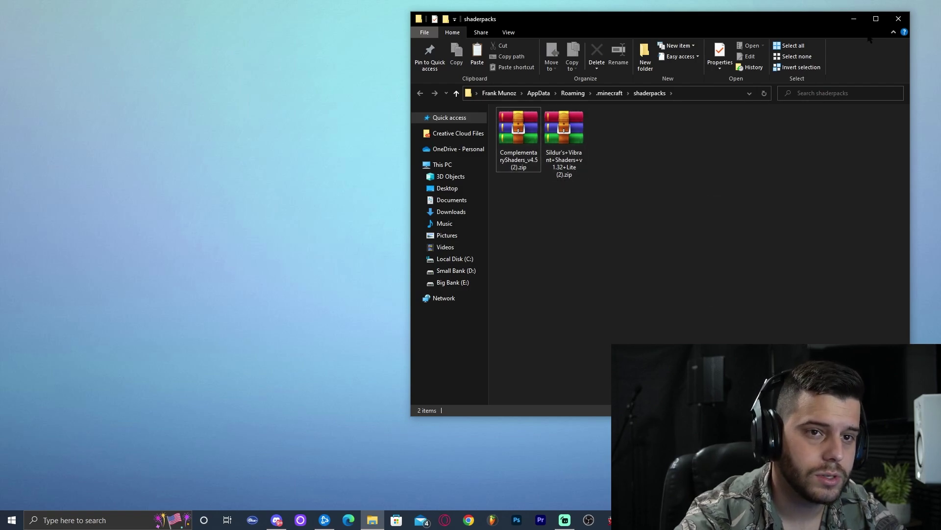
left_click(899, 19)
key("alt+Tab")
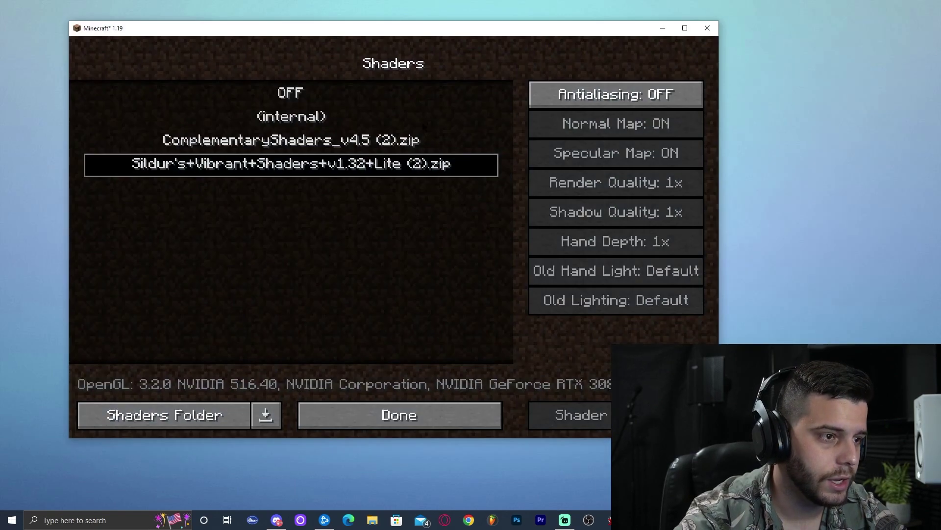
Back out of the Shaders, Video Settings and Options screens to the title screen
left_click_drag(475, 33, 470, 20)
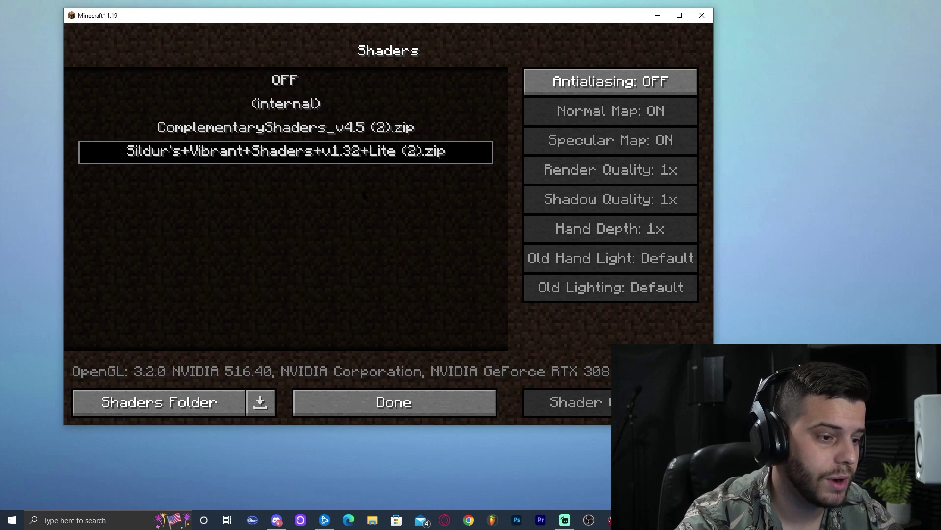
left_click(409, 401)
left_click(431, 367)
left_click(445, 351)
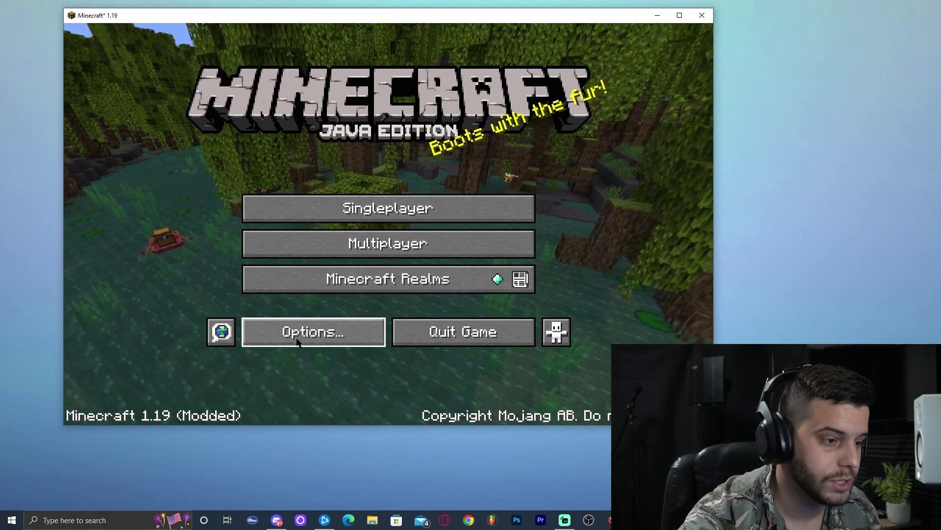
left_click(297, 341)
left_click(297, 210)
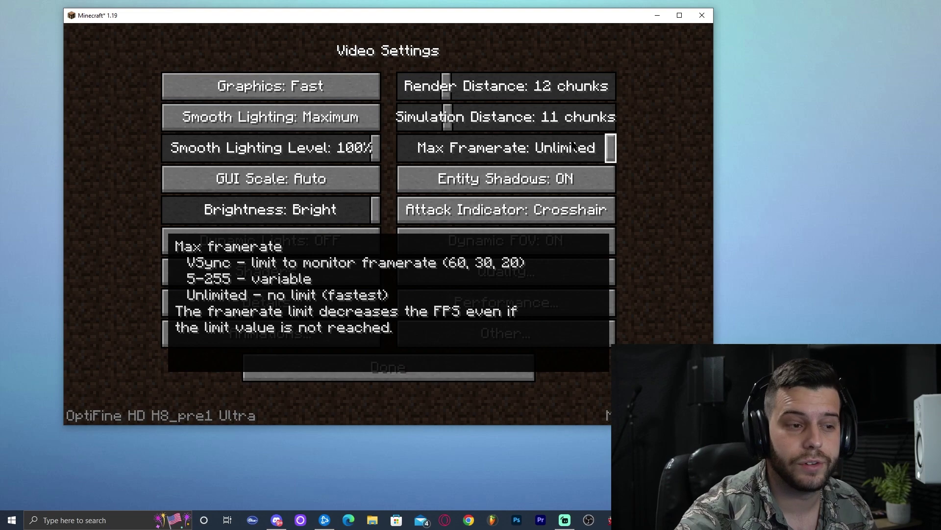
left_click(522, 309)
left_click(443, 373)
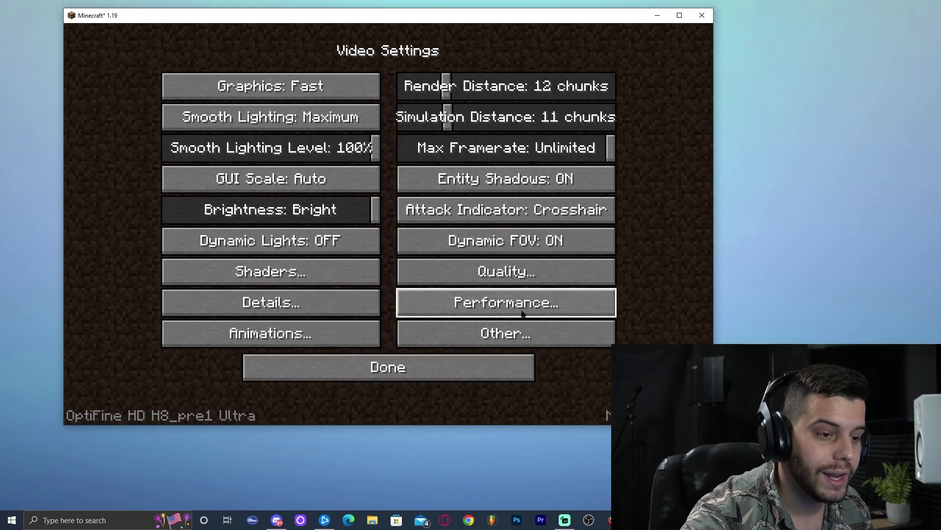
left_click(510, 301)
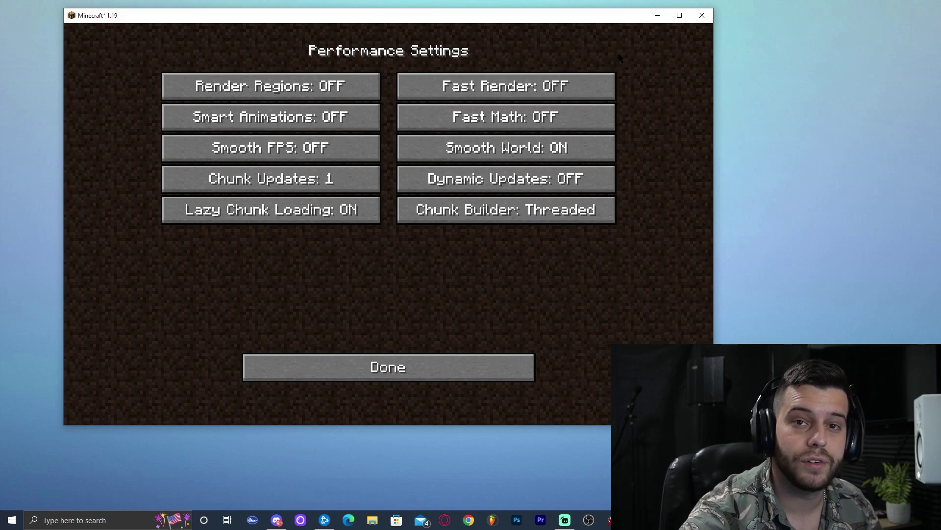
left_click(504, 375)
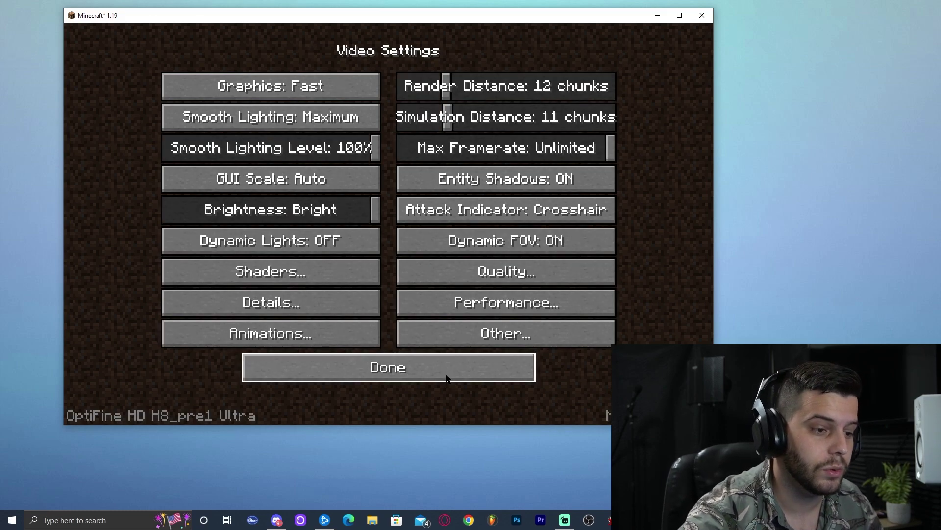
left_click(448, 378)
left_click(451, 357)
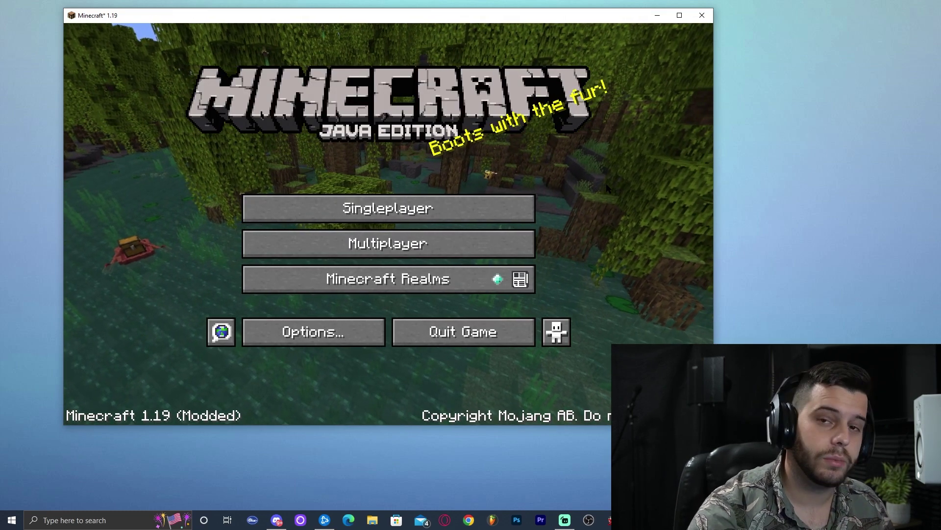